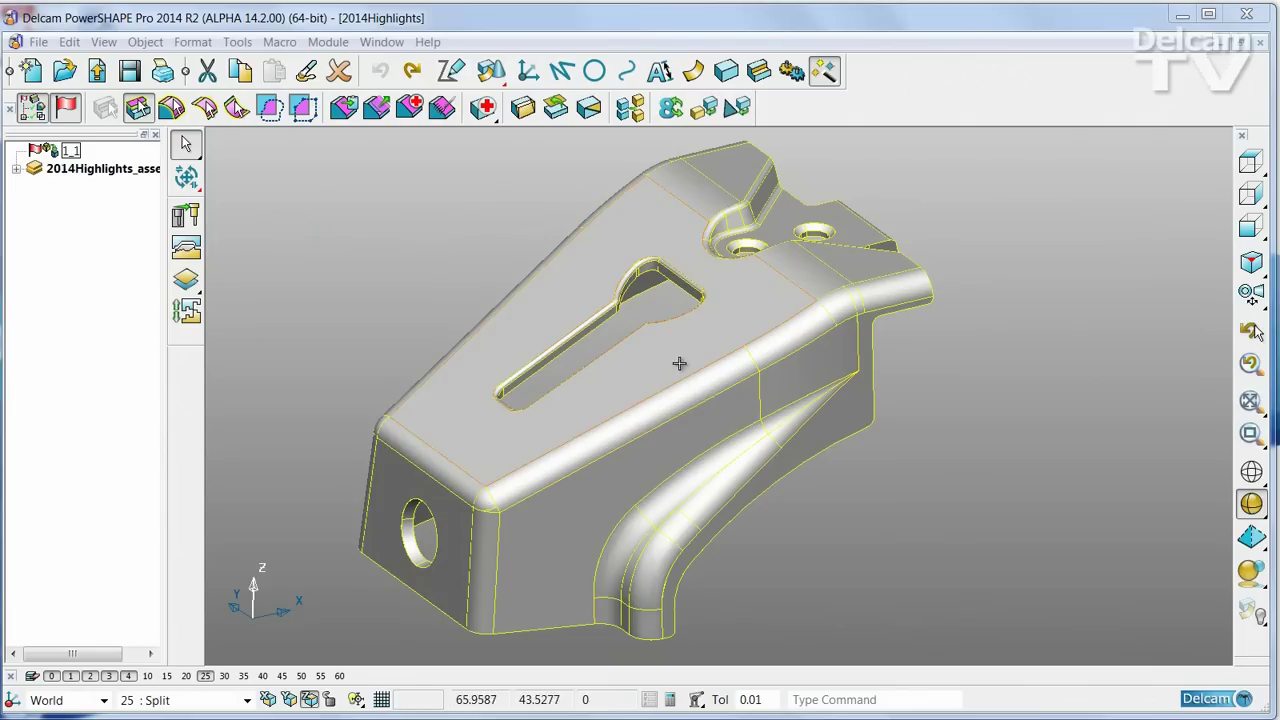
Start the solid core/cavity separation on the part and slide the core and cavity apart to preview the split.
{"action": "left_click", "coordinate": [188, 314]}
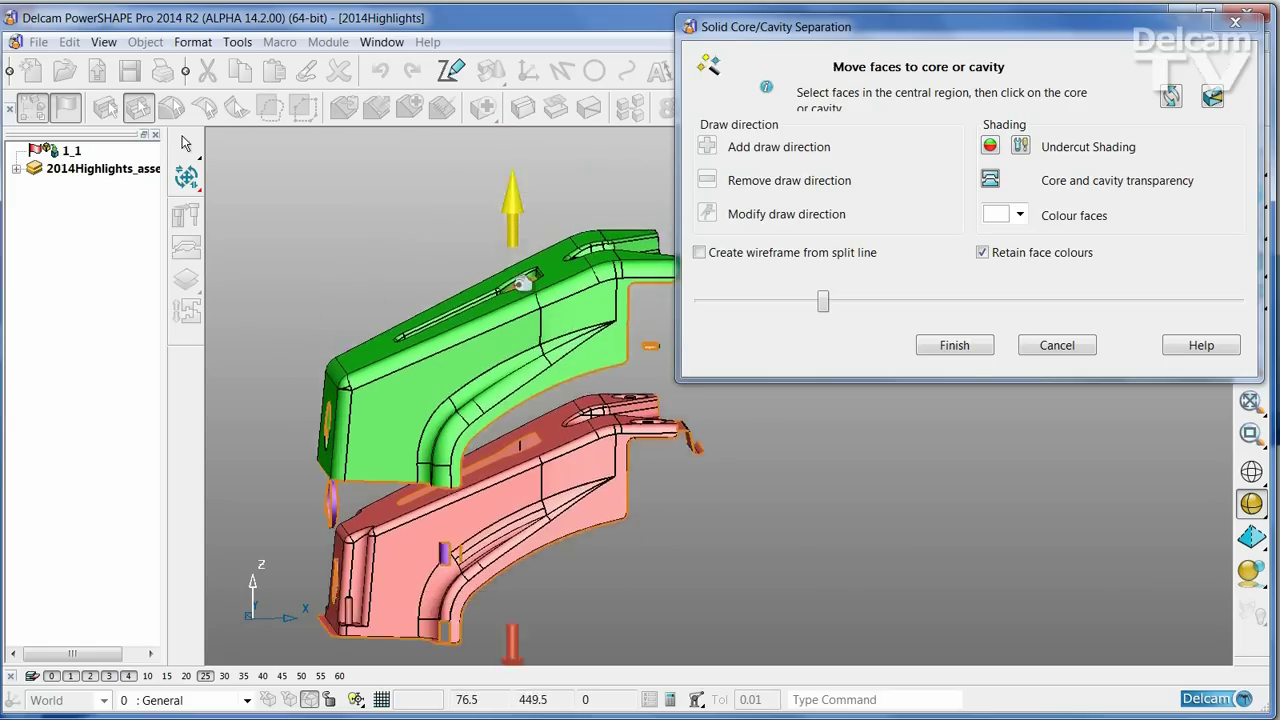
{"action": "left_click_drag", "start_coordinate": [823, 301], "coordinate": [931, 310]}
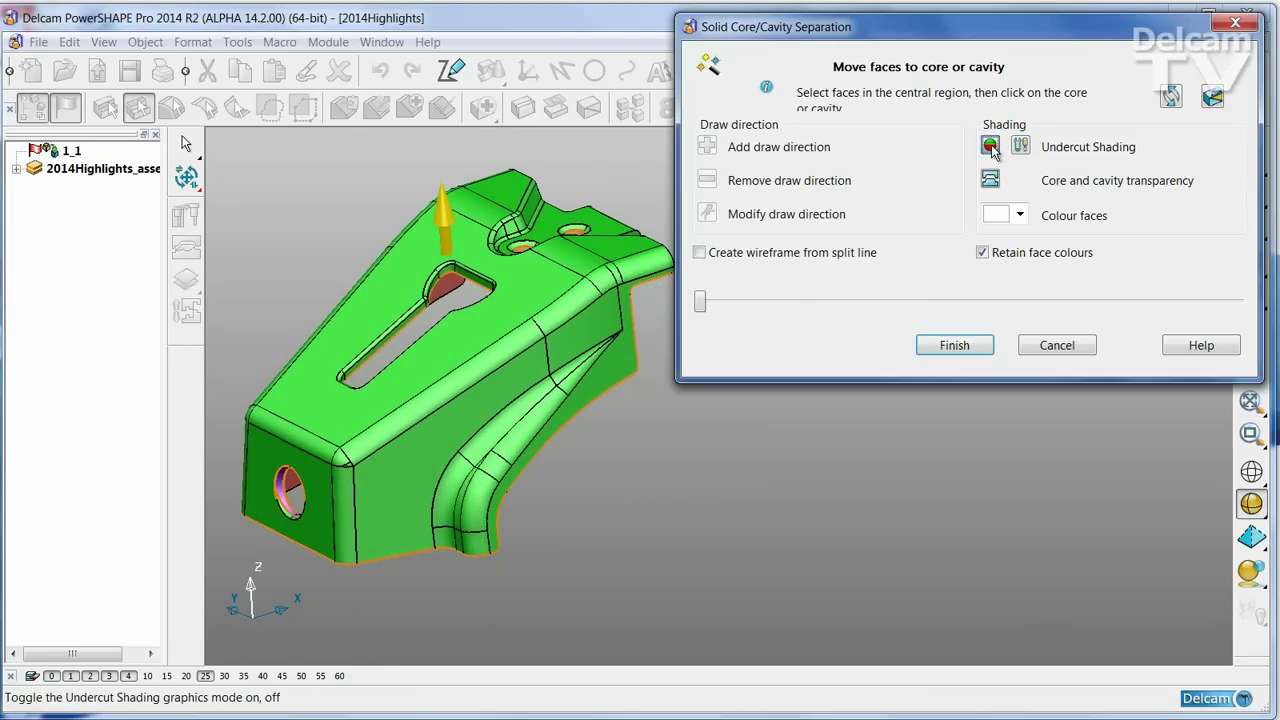
Turn on undercut shading and examine the undercut areas around the slot, the front hole and the legs.
{"action": "left_click", "coordinate": [990, 146]}
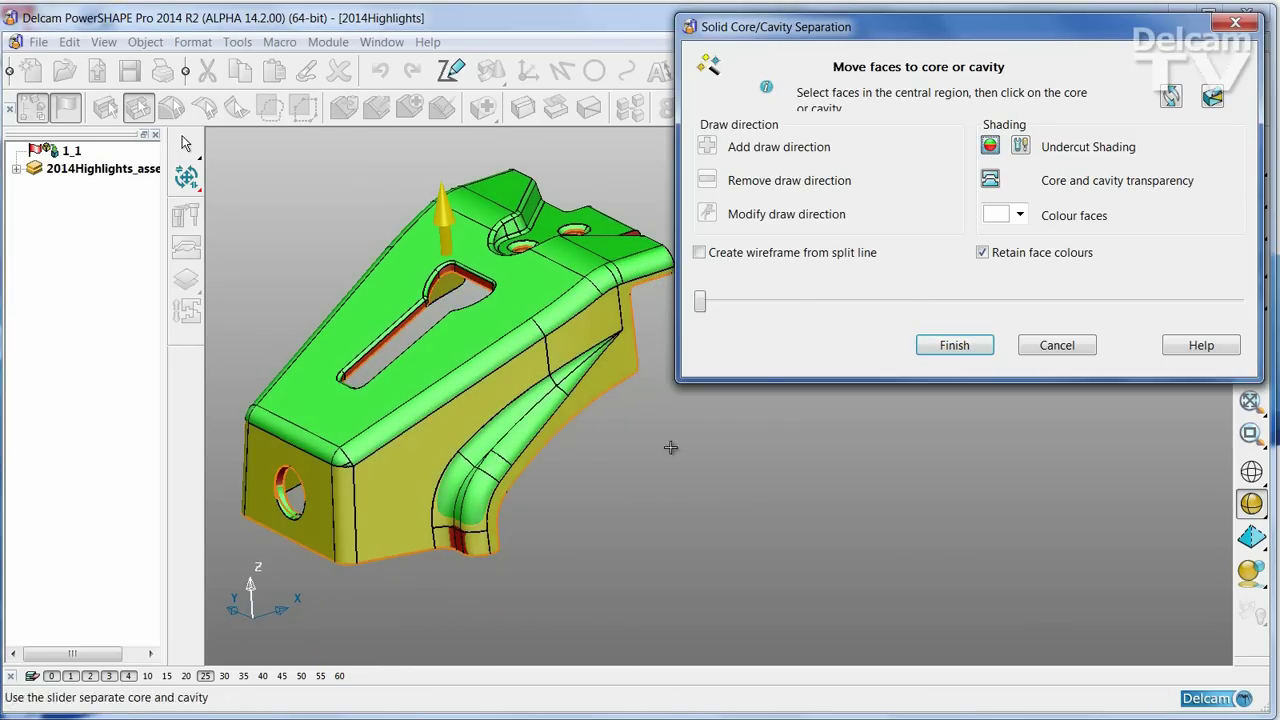
{"action": "middle_click_drag", "start_coordinate": [644, 463], "coordinate": [694, 484]}
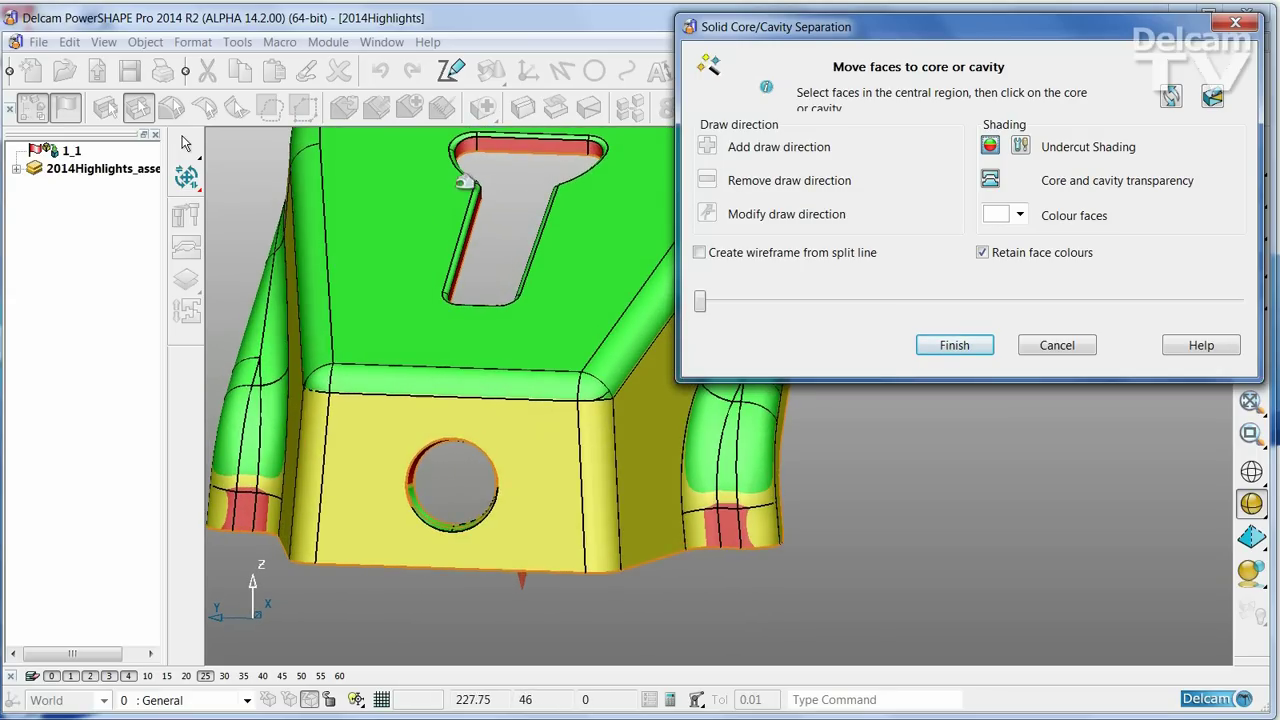
{"action": "middle_click_drag", "start_coordinate": [563, 543], "coordinate": [492, 320]}
{"action": "key", "text": "ctrl+5"}
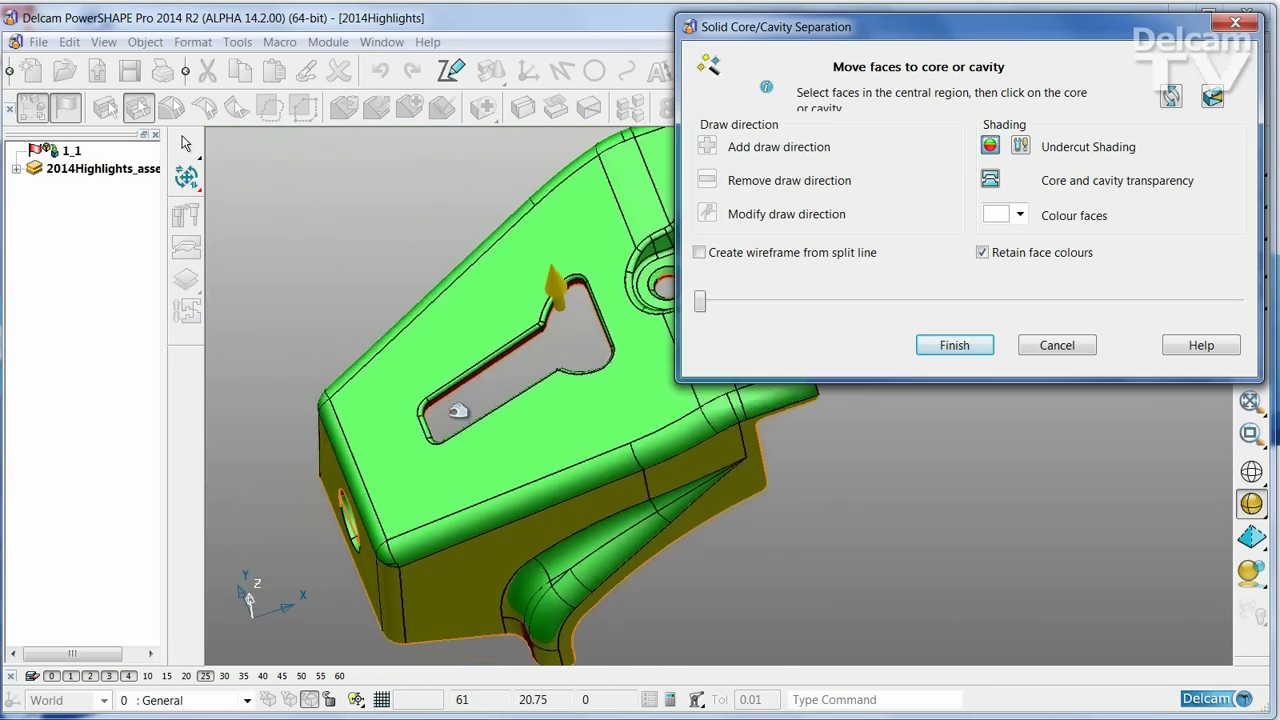
{"action": "middle_click_drag", "start_coordinate": [457, 410], "coordinate": [578, 402]}
{"action": "mouse_move", "coordinate": [608, 307]}
{"action": "middle_mouse_down"}
{"action": "mouse_move", "coordinate": [700, 395]}
{"action": "mouse_move", "coordinate": [718, 500]}
{"action": "middle_mouse_up"}
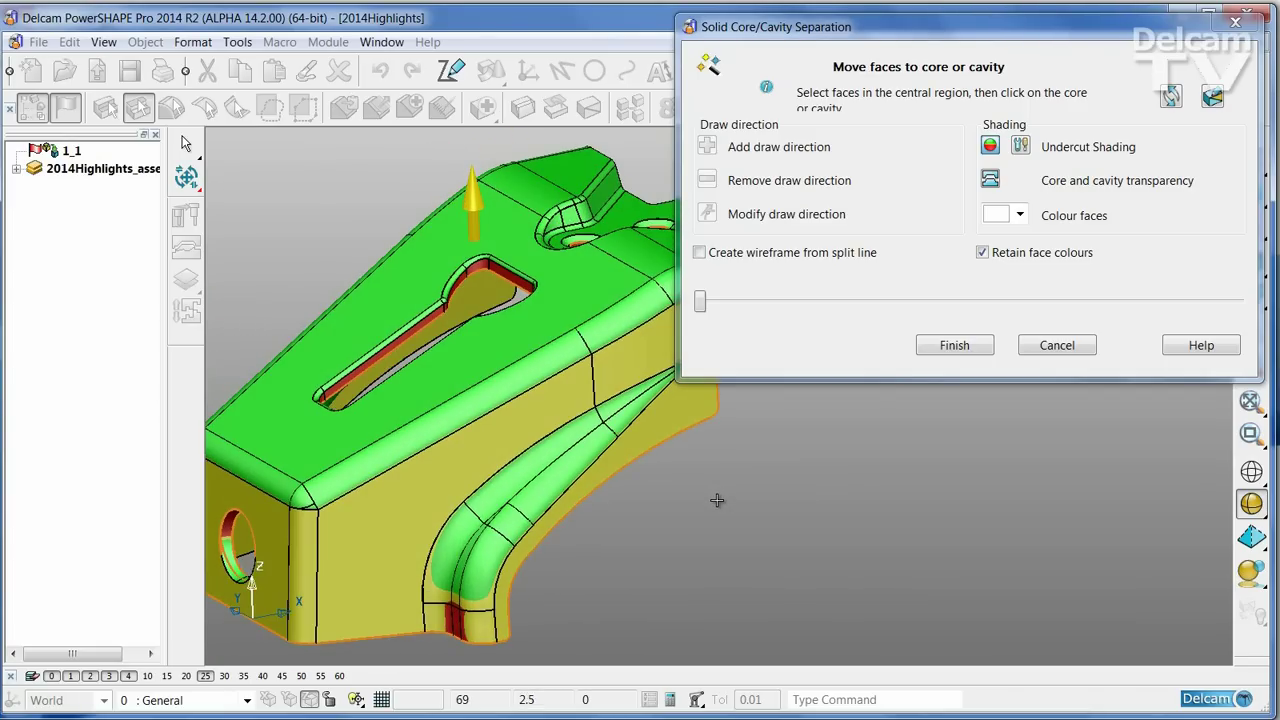
Make the core and cavity transparent and assign the central-region faces of the two rear through holes to the upward draw direction.
{"action": "left_click", "coordinate": [996, 179]}
{"action": "middle_click_drag", "start_coordinate": [711, 437], "coordinate": [467, 388]}
{"action": "left_click_drag", "start_coordinate": [389, 243], "coordinate": [599, 546]}
{"action": "scroll", "coordinate": [600, 546], "scroll_direction": "up", "scroll_amount": 3}
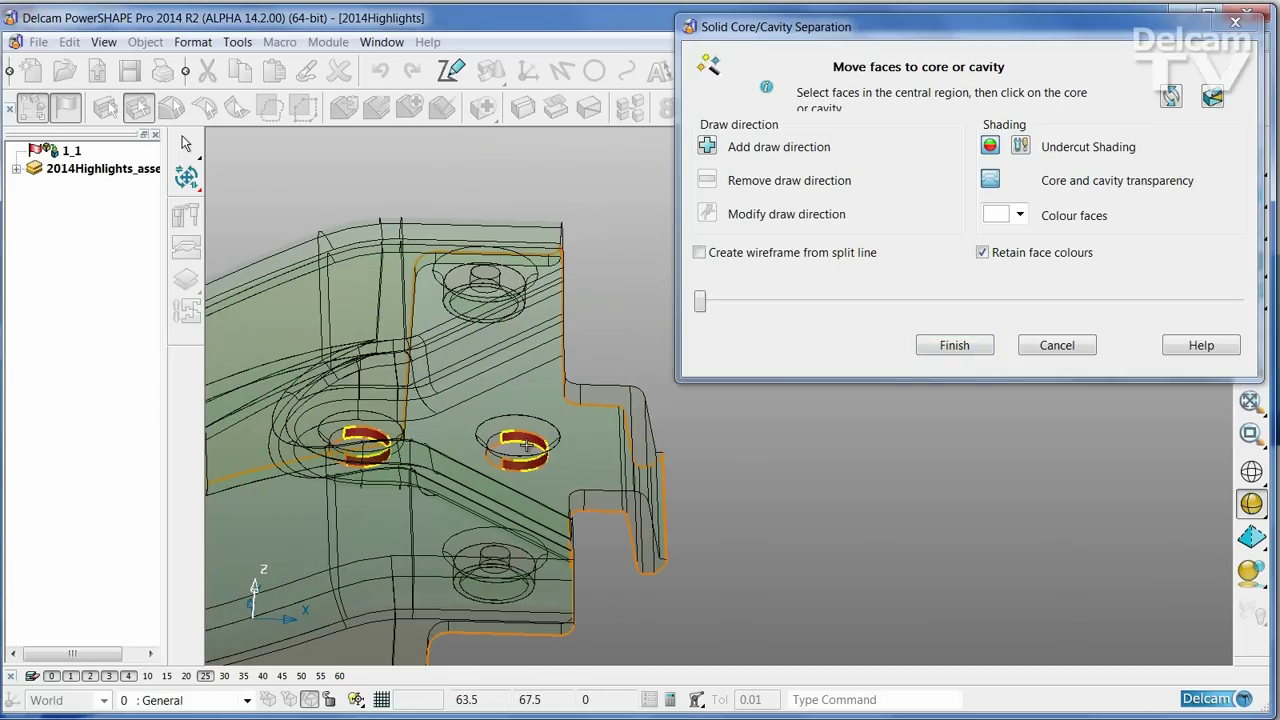
{"action": "middle_click_drag", "start_coordinate": [527, 445], "coordinate": [598, 424]}
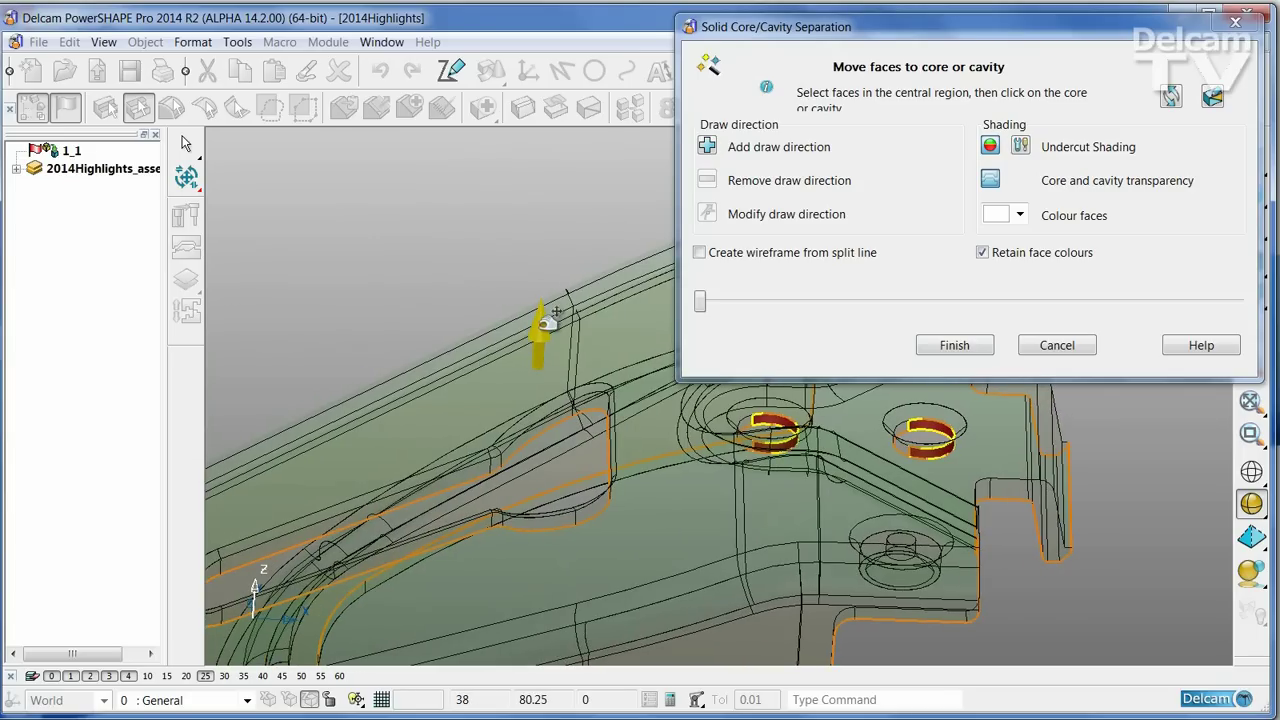
{"action": "middle_click_drag", "start_coordinate": [555, 312], "coordinate": [505, 298]}
{"action": "left_click_drag", "start_coordinate": [503, 274], "coordinate": [506, 203]}
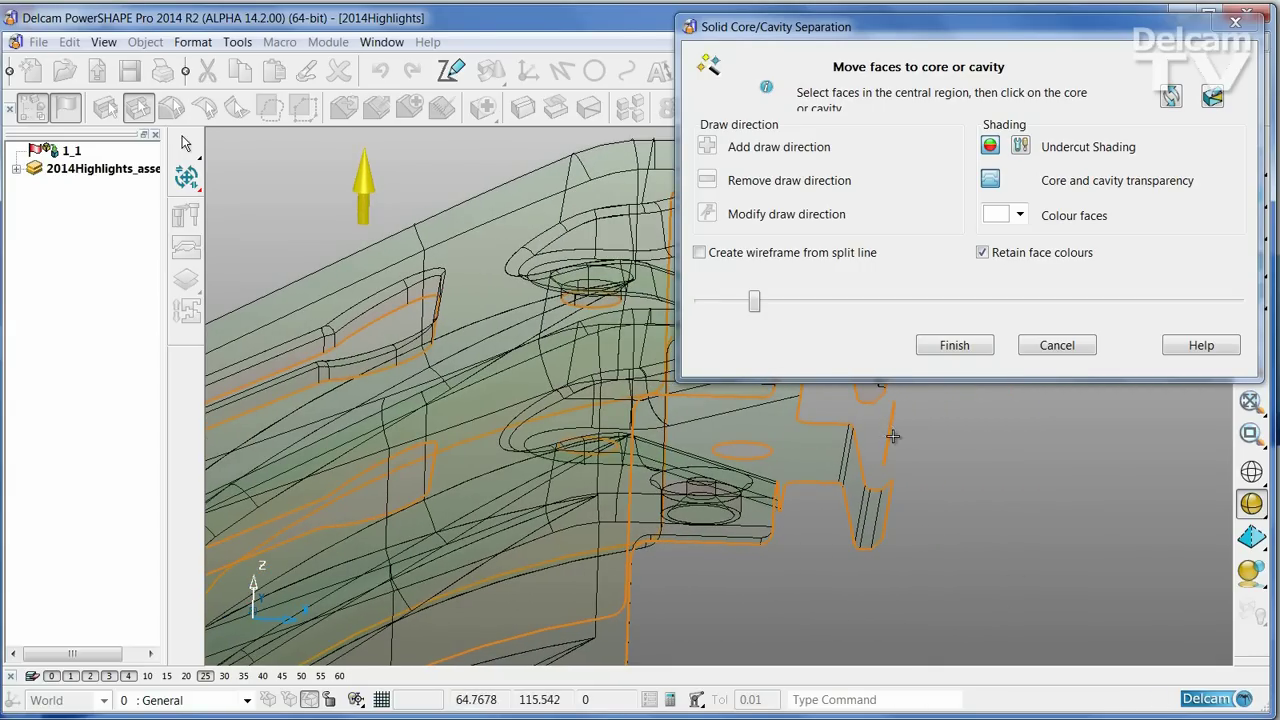
Select the central-region undercut faces at the lower end of the legs and assign them to the downward draw direction.
{"action": "middle_click_drag", "start_coordinate": [914, 452], "coordinate": [450, 556]}
{"action": "left_click_drag", "start_coordinate": [577, 237], "coordinate": [630, 215]}
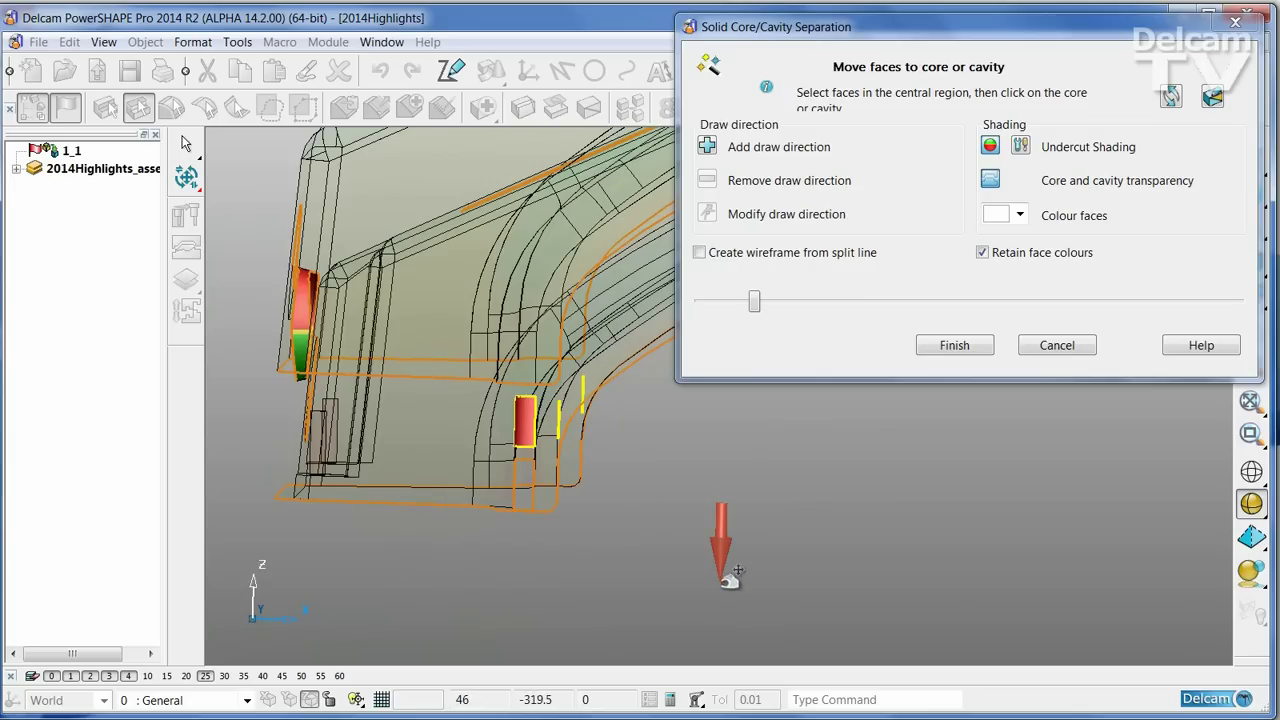
{"action": "left_click", "coordinate": [735, 513]}
{"action": "mouse_move", "coordinate": [727, 535]}
{"action": "middle_mouse_down"}
{"action": "mouse_move", "coordinate": [765, 530]}
{"action": "mouse_move", "coordinate": [766, 590]}
{"action": "mouse_move", "coordinate": [764, 432]}
{"action": "middle_mouse_up"}
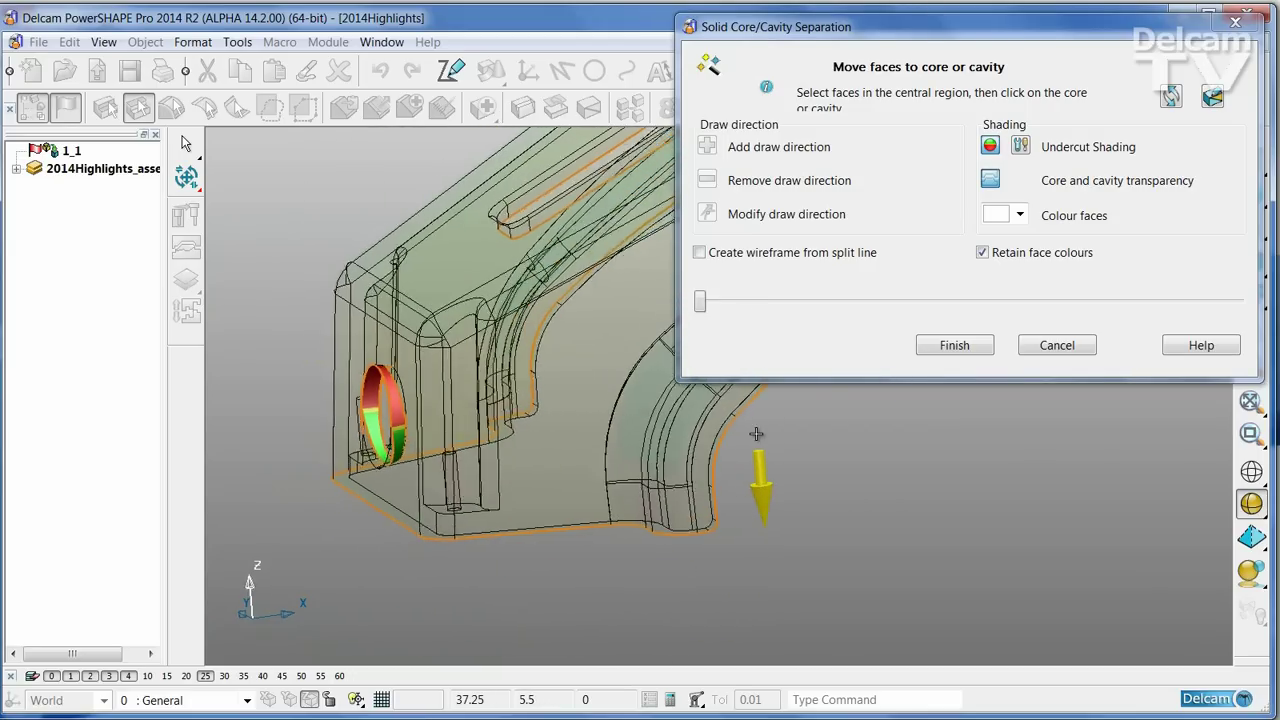
Select the faces of the front circular hole, turn off transparency and add a sideways draw direction for them.
{"action": "middle_click_drag", "start_coordinate": [327, 320], "coordinate": [311, 264]}
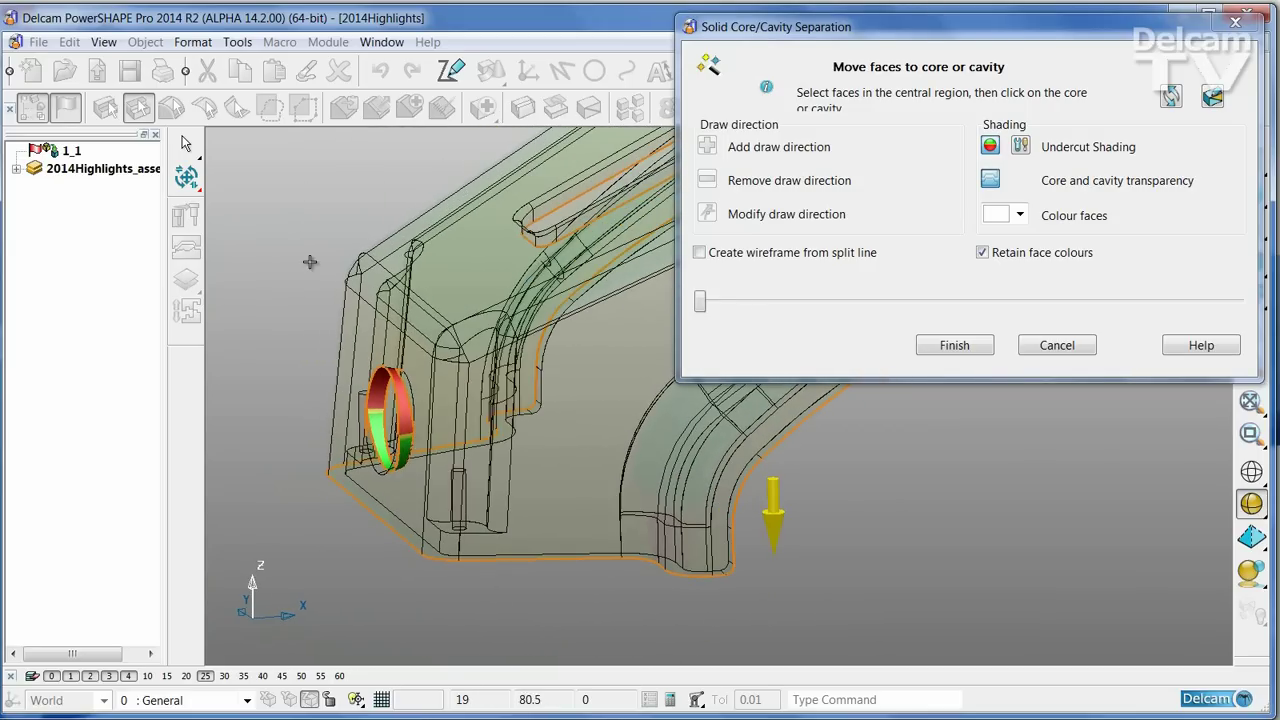
{"action": "left_click_drag", "start_coordinate": [504, 637], "coordinate": [505, 638]}
{"action": "middle_click_drag", "start_coordinate": [383, 382], "coordinate": [467, 398], "text": "shift"}
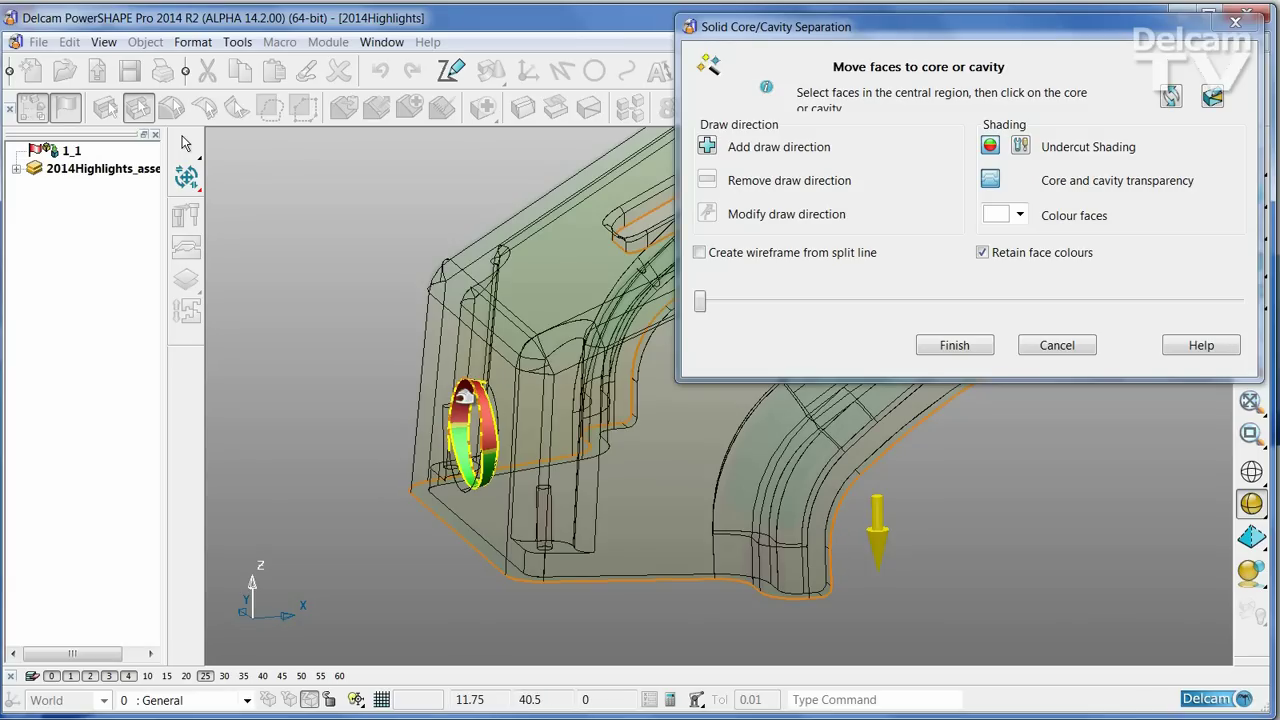
{"action": "middle_click_drag", "start_coordinate": [472, 447], "coordinate": [474, 443]}
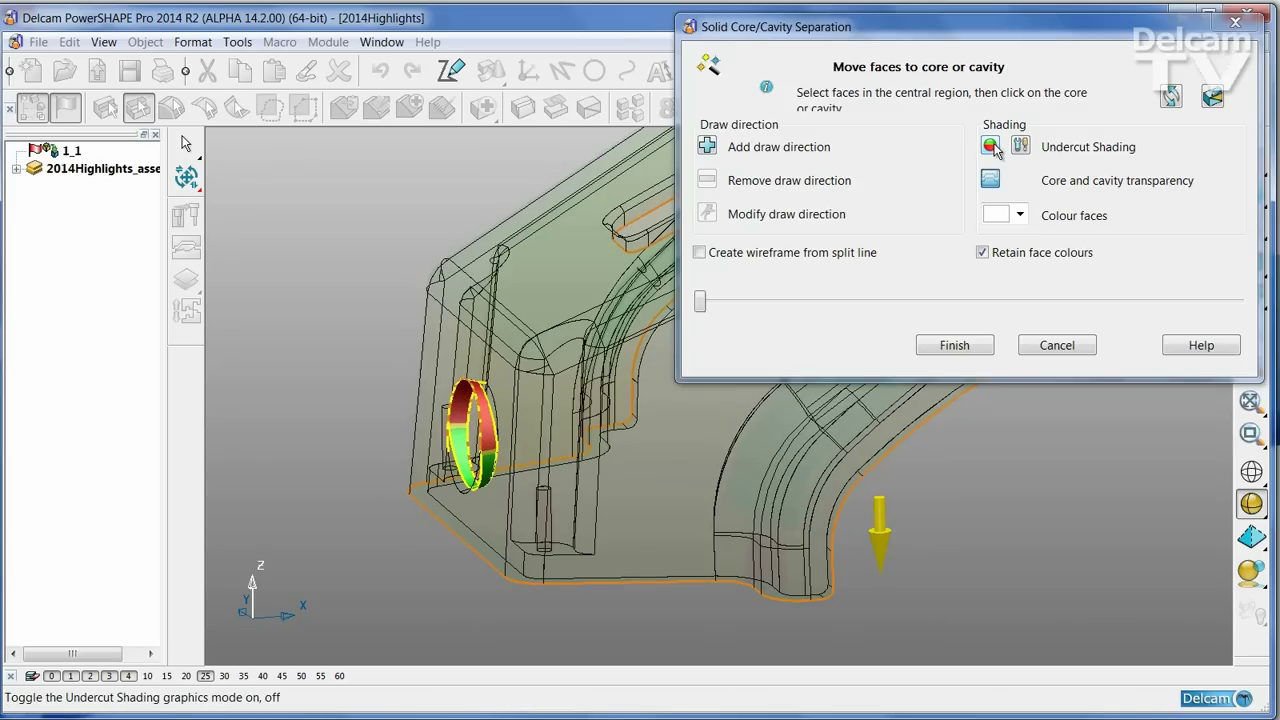
{"action": "left_click", "coordinate": [990, 179]}
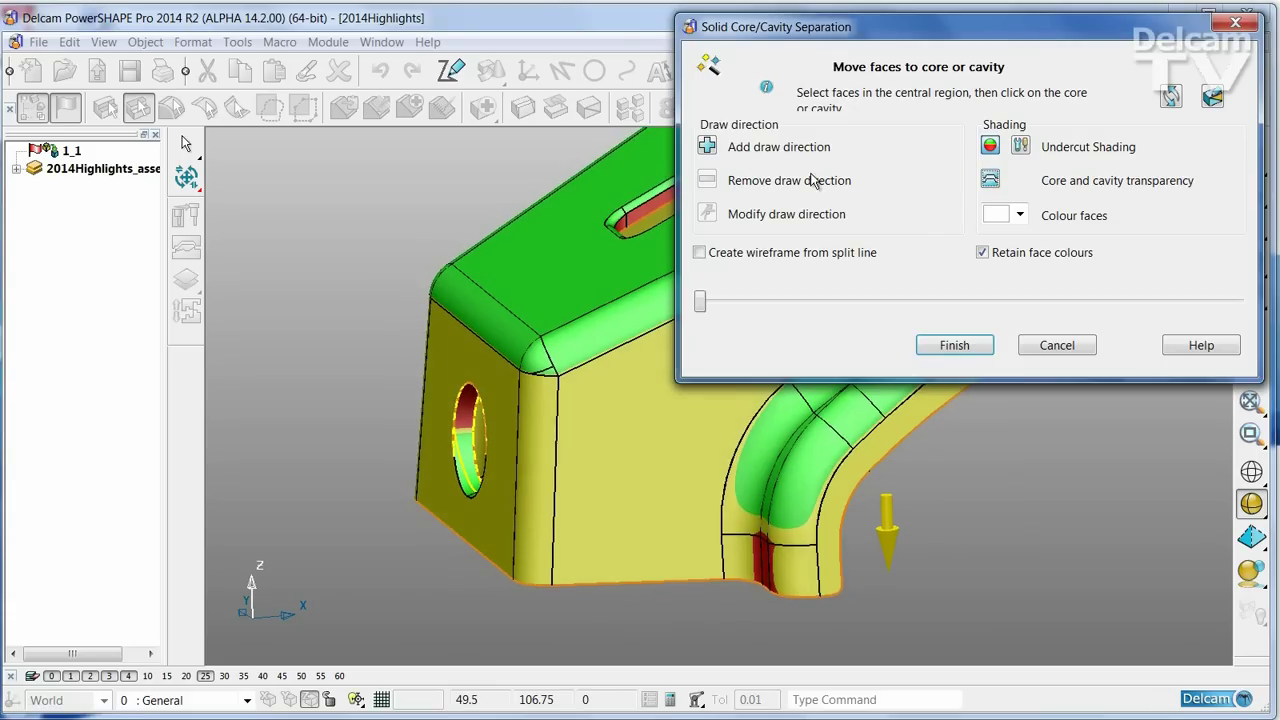
{"action": "left_click", "coordinate": [706, 147]}
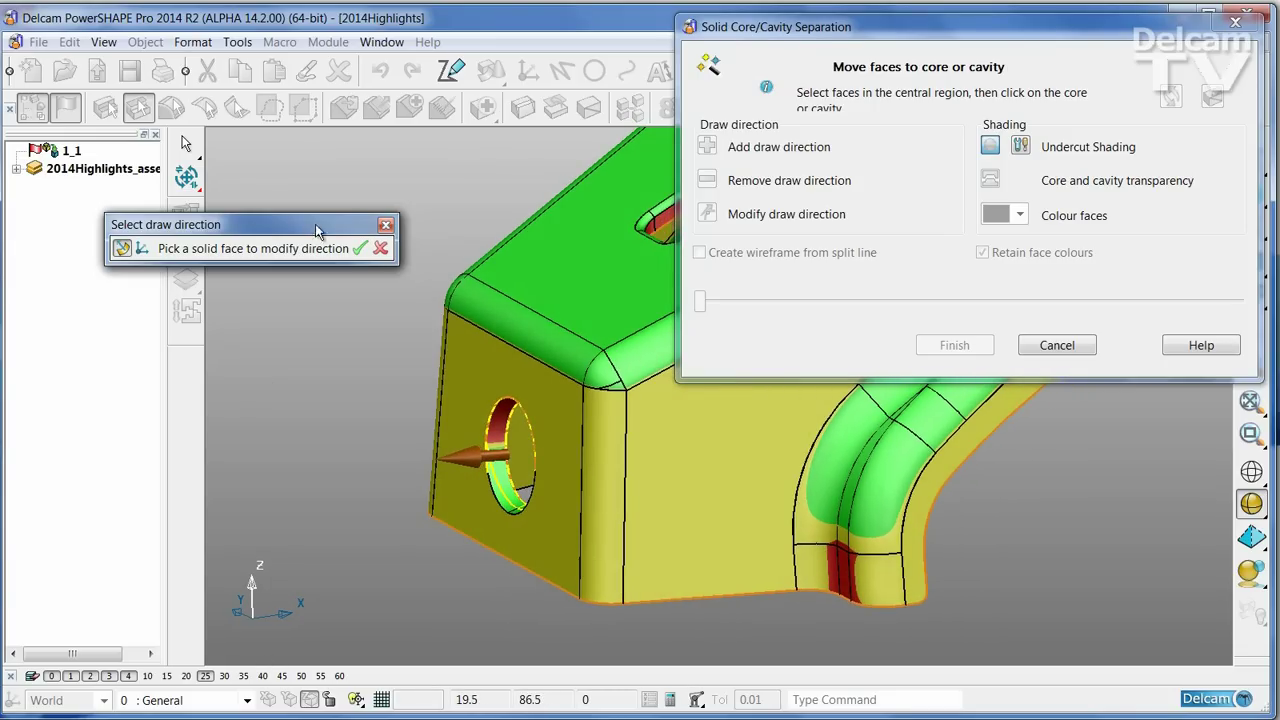
{"action": "left_click", "coordinate": [360, 249]}
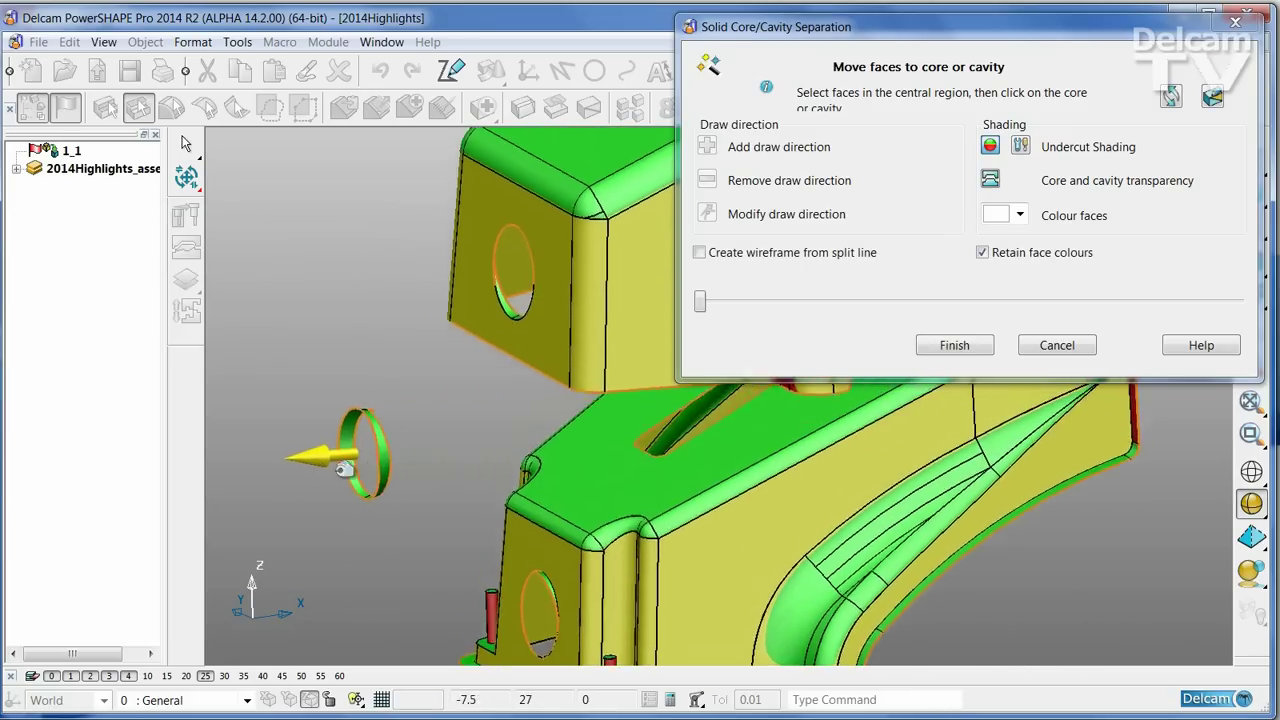
Separate the pieces, move the remaining front hole faces to the sideways draw direction, and slide the pieces back together.
{"action": "mouse_move", "coordinate": [465, 453]}
{"action": "left_mouse_down"}
{"action": "mouse_move", "coordinate": [420, 410]}
{"action": "mouse_move", "coordinate": [430, 463]}
{"action": "left_mouse_up"}
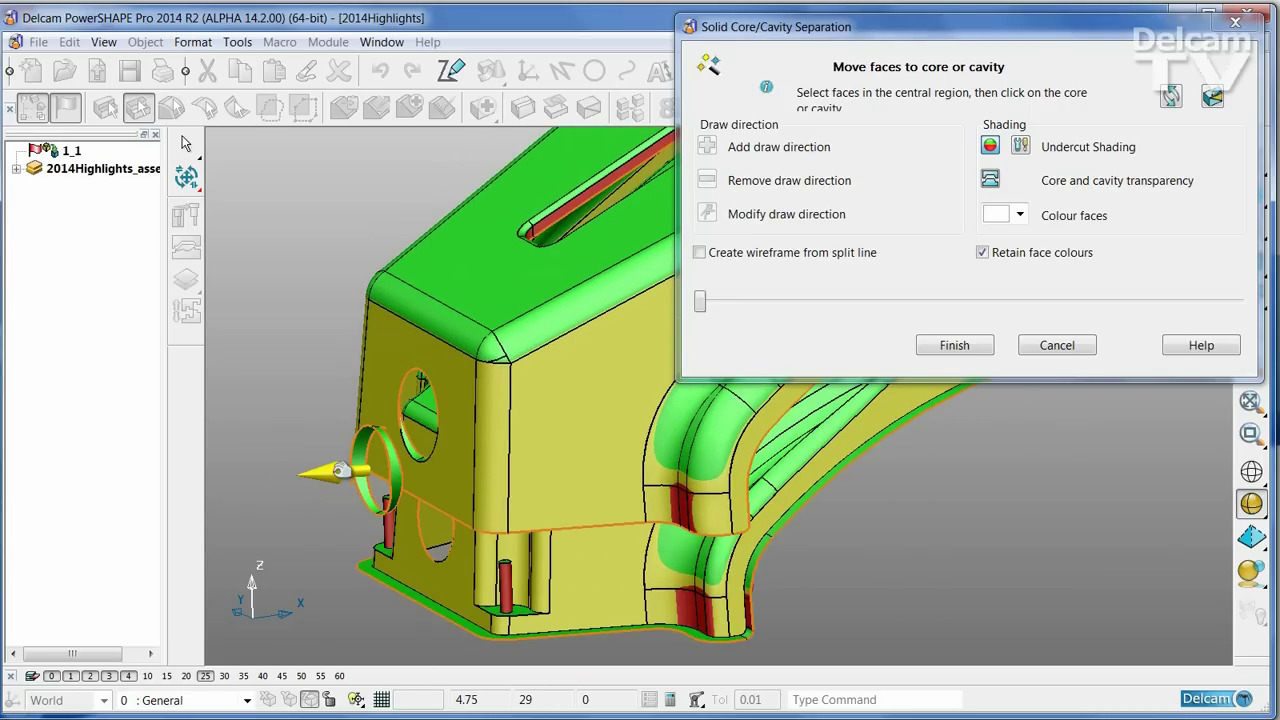
{"action": "scroll", "coordinate": [362, 475], "scroll_direction": "up", "scroll_amount": 5}
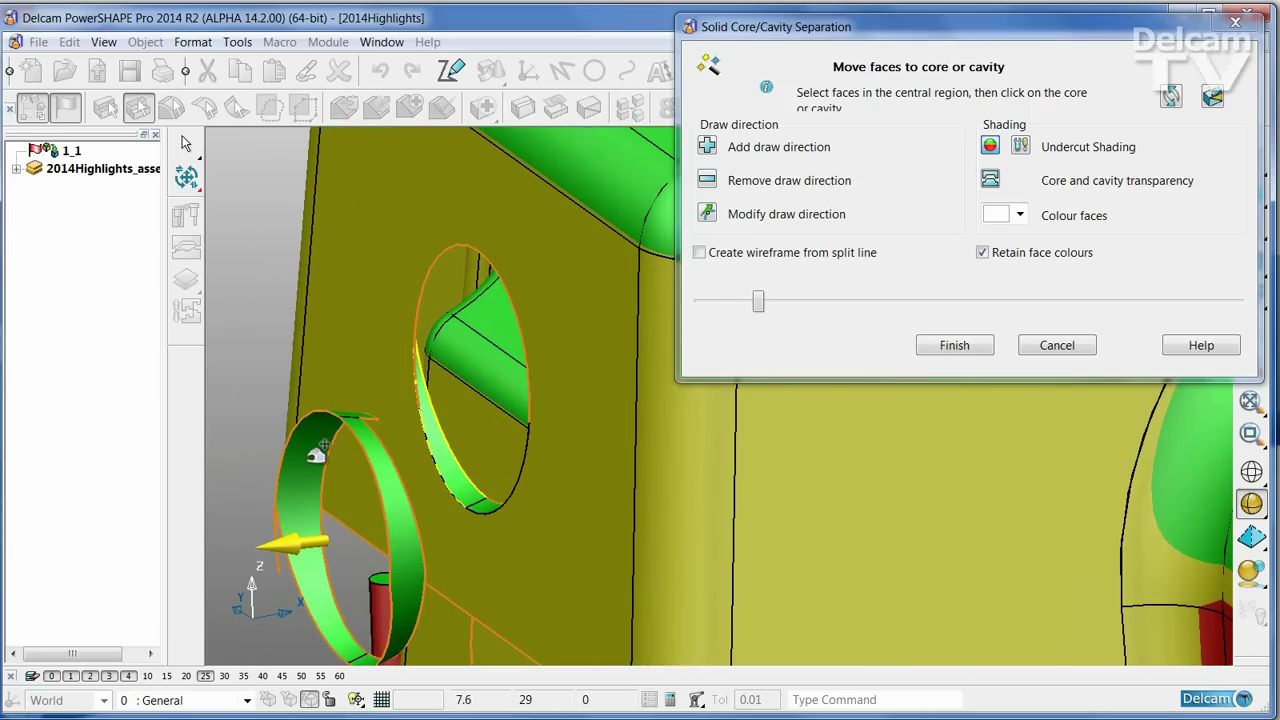
{"action": "middle_click_drag", "start_coordinate": [310, 472], "coordinate": [467, 372]}
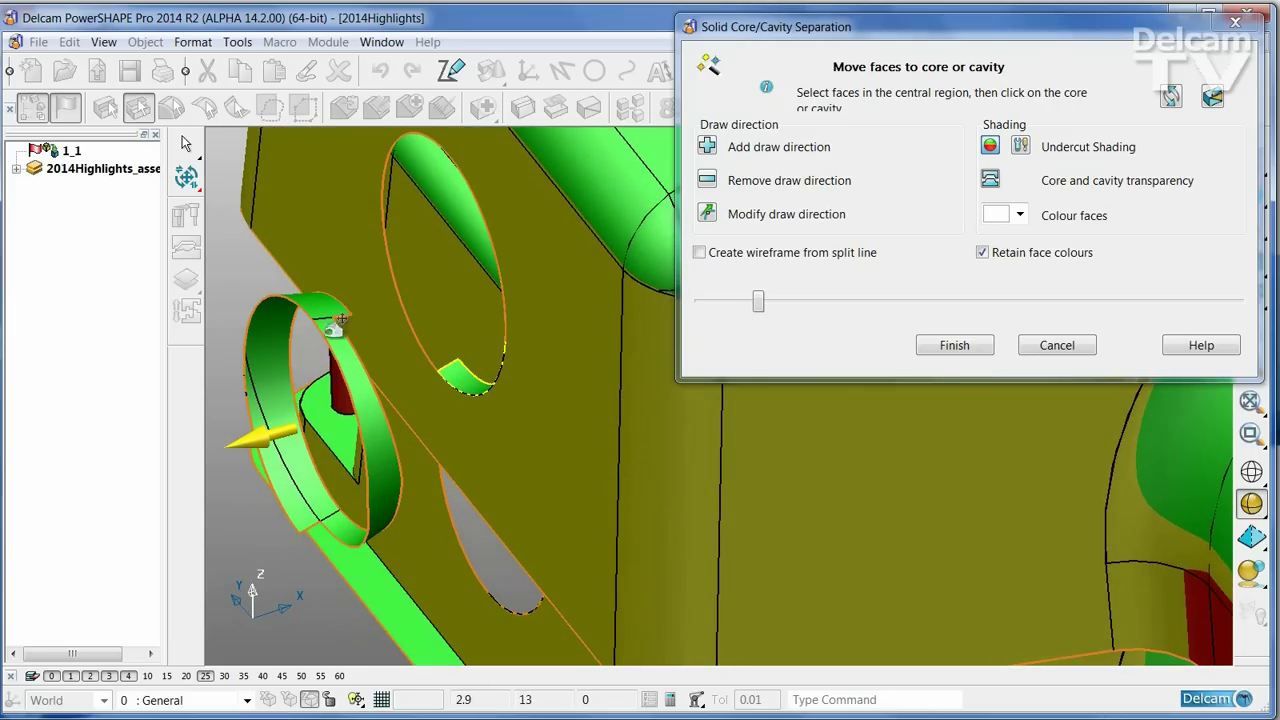
{"action": "middle_click_drag", "start_coordinate": [278, 338], "coordinate": [540, 563]}
{"action": "middle_click_drag", "start_coordinate": [470, 460], "coordinate": [478, 372]}
{"action": "scroll", "coordinate": [597, 500], "scroll_direction": "down", "scroll_amount": 6}
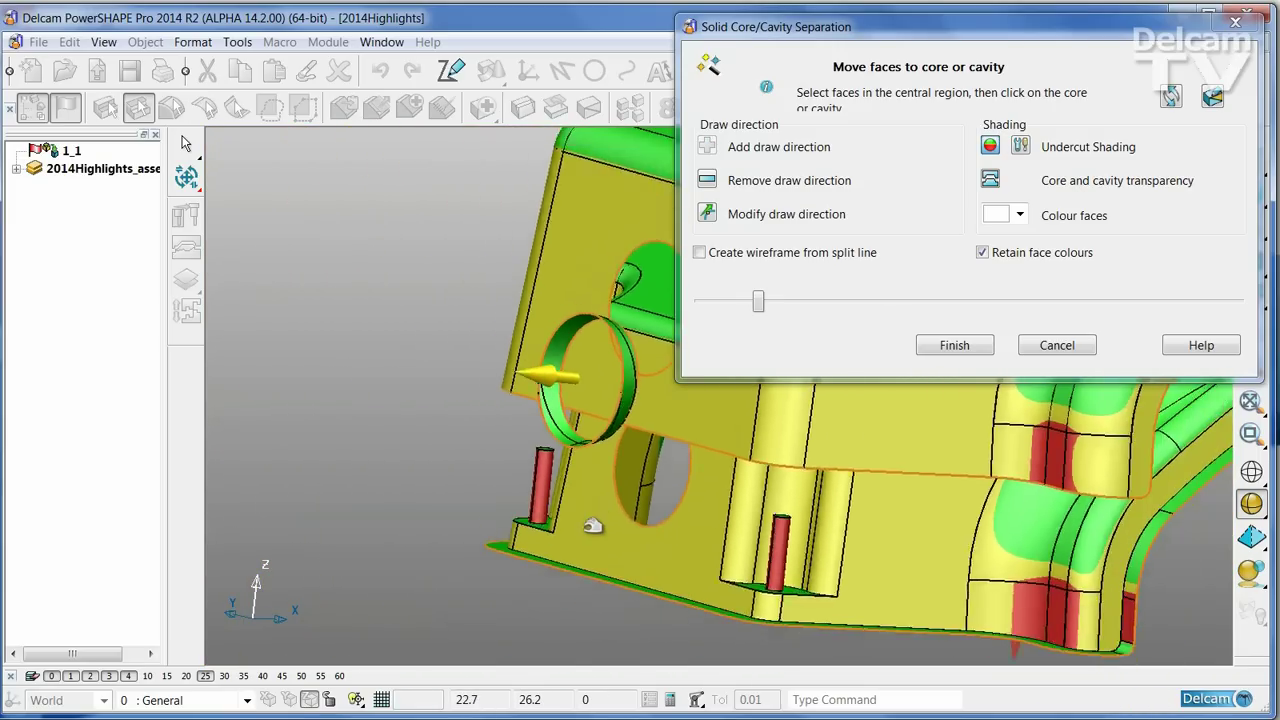
{"action": "middle_click_drag", "start_coordinate": [597, 526], "coordinate": [766, 312]}
{"action": "left_click_drag", "start_coordinate": [765, 313], "coordinate": [710, 313]}
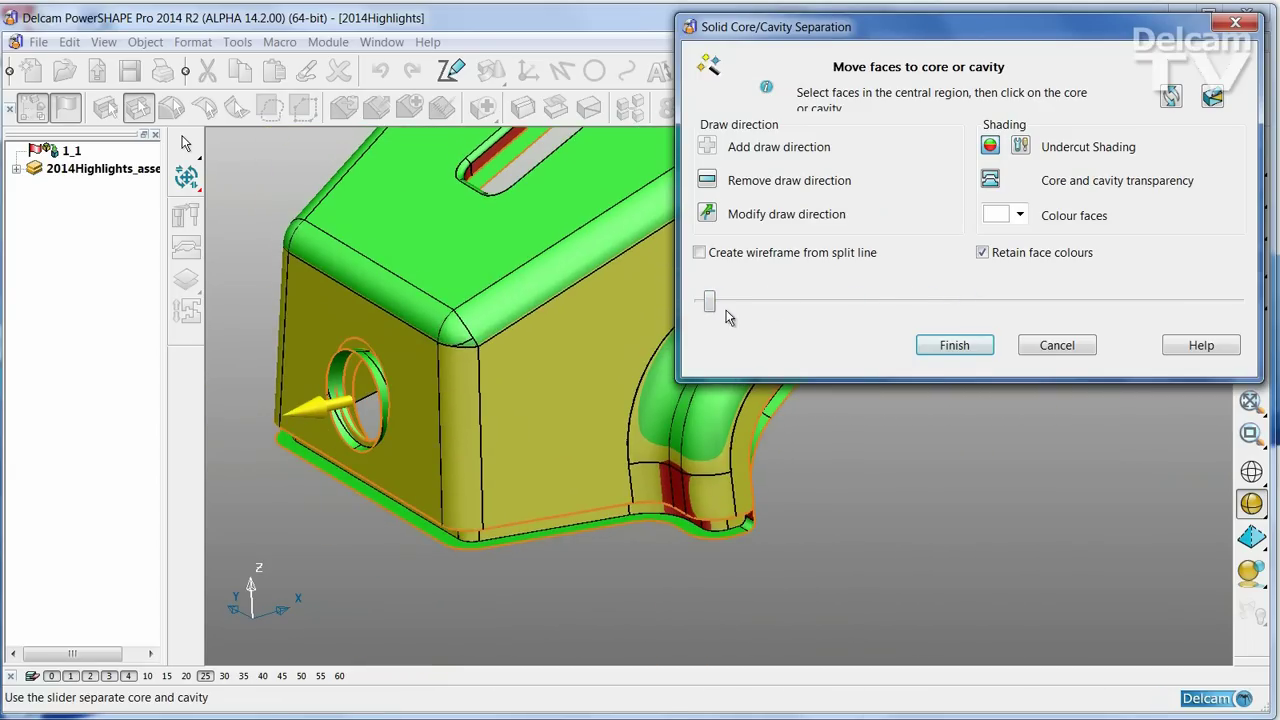
Turn off undercut shading and examine how the separated core and cavity divide around the hooked rear tab.
{"action": "left_click", "coordinate": [988, 151]}
{"action": "mouse_move", "coordinate": [680, 480]}
{"action": "middle_mouse_down"}
{"action": "mouse_move", "coordinate": [594, 508]}
{"action": "mouse_move", "coordinate": [303, 505]}
{"action": "mouse_move", "coordinate": [319, 480]}
{"action": "middle_mouse_up"}
{"action": "left_click_drag", "start_coordinate": [325, 476], "coordinate": [246, 484]}
{"action": "mouse_move", "coordinate": [432, 304]}
{"action": "middle_mouse_down"}
{"action": "mouse_move", "coordinate": [528, 562]}
{"action": "mouse_move", "coordinate": [415, 480]}
{"action": "mouse_move", "coordinate": [470, 510]}
{"action": "mouse_move", "coordinate": [508, 477]}
{"action": "mouse_move", "coordinate": [428, 270]}
{"action": "mouse_move", "coordinate": [457, 374]}
{"action": "middle_mouse_up"}
{"action": "middle_click_drag", "start_coordinate": [623, 323], "coordinate": [424, 326]}
{"action": "scroll", "coordinate": [456, 324], "scroll_direction": "up", "scroll_amount": 5}
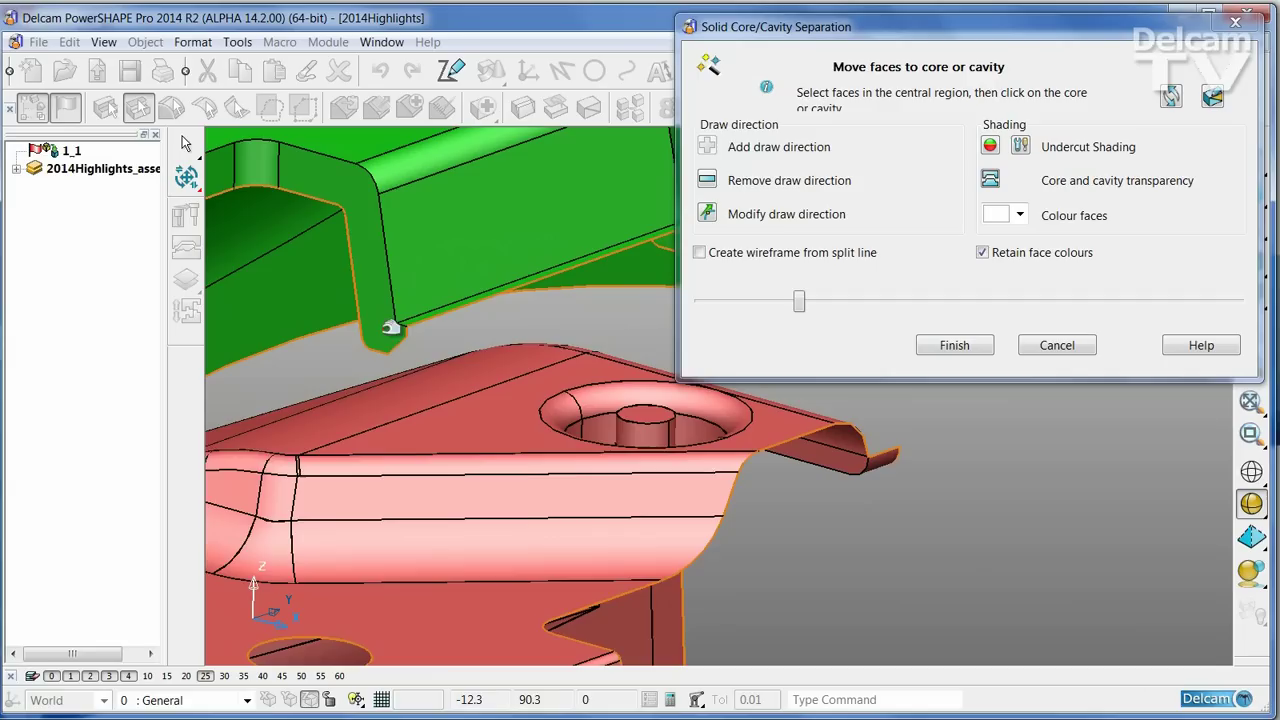
{"action": "middle_click_drag", "start_coordinate": [397, 327], "coordinate": [502, 516]}
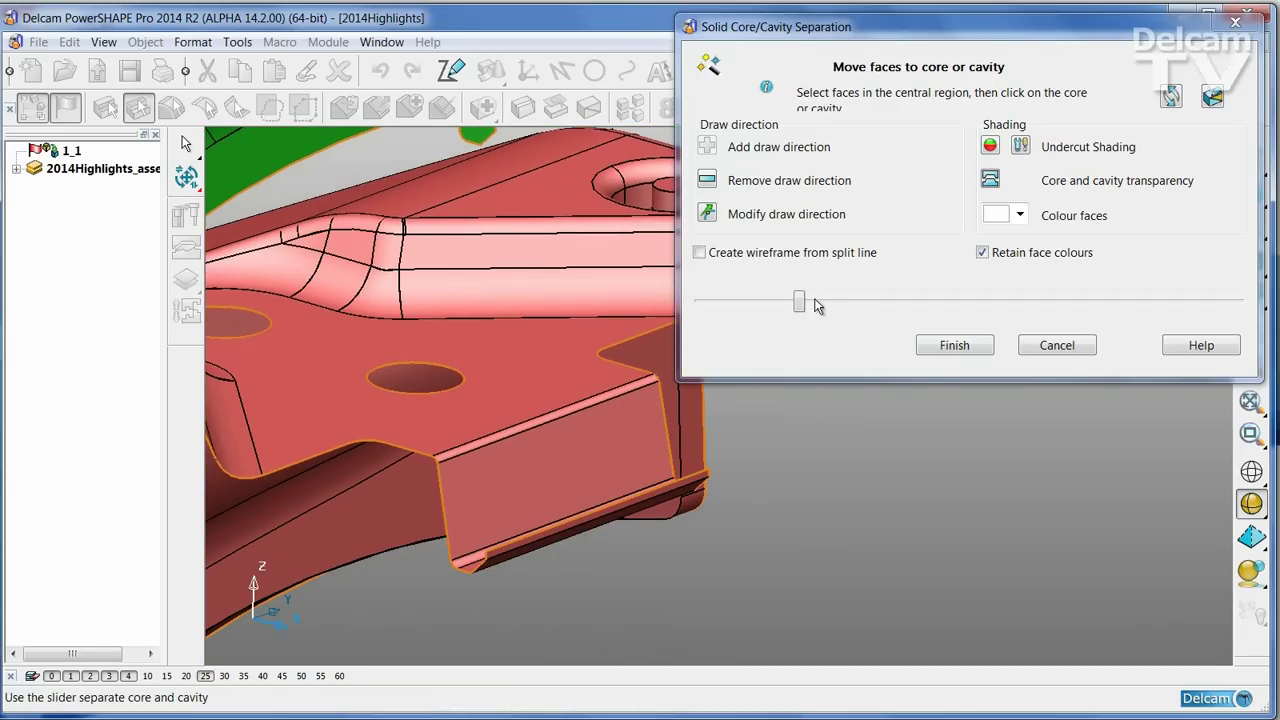
{"action": "left_click_drag", "start_coordinate": [799, 302], "coordinate": [690, 310]}
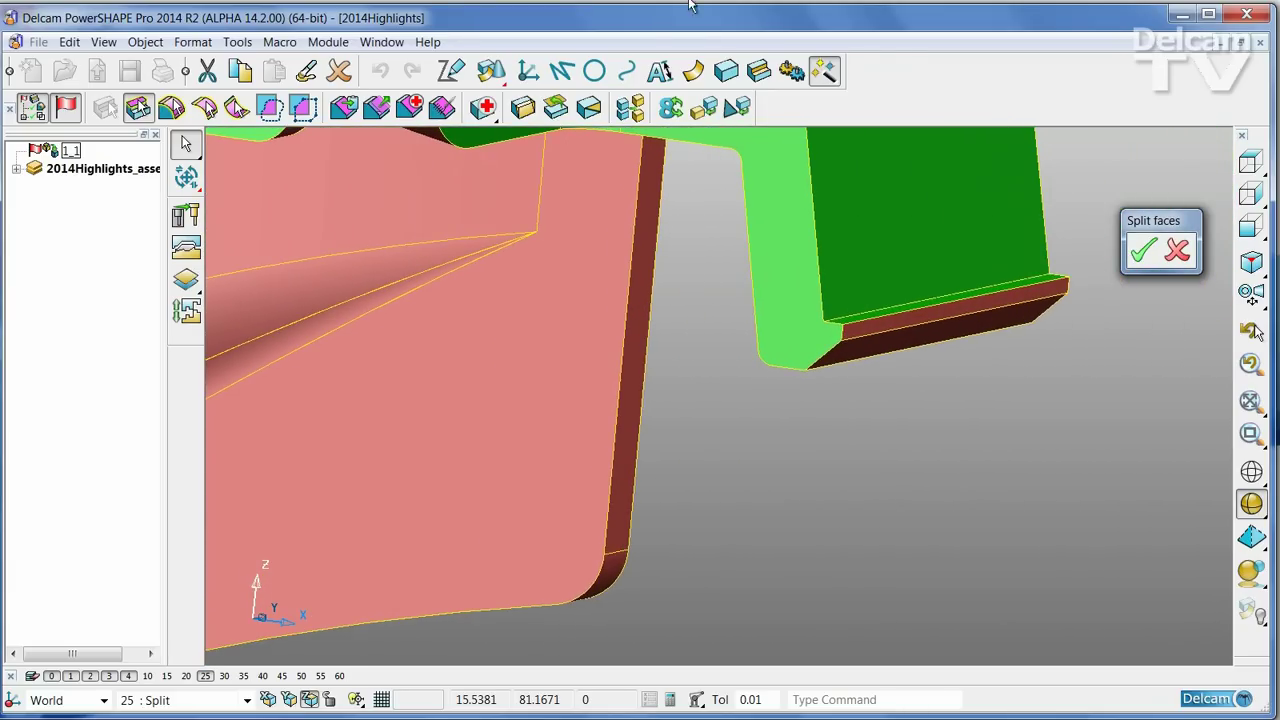
During face splitting, draw a line across each end face of the rear tab from the ledge corner, the second about 1.9 long.
{"action": "left_click", "coordinate": [561, 71]}
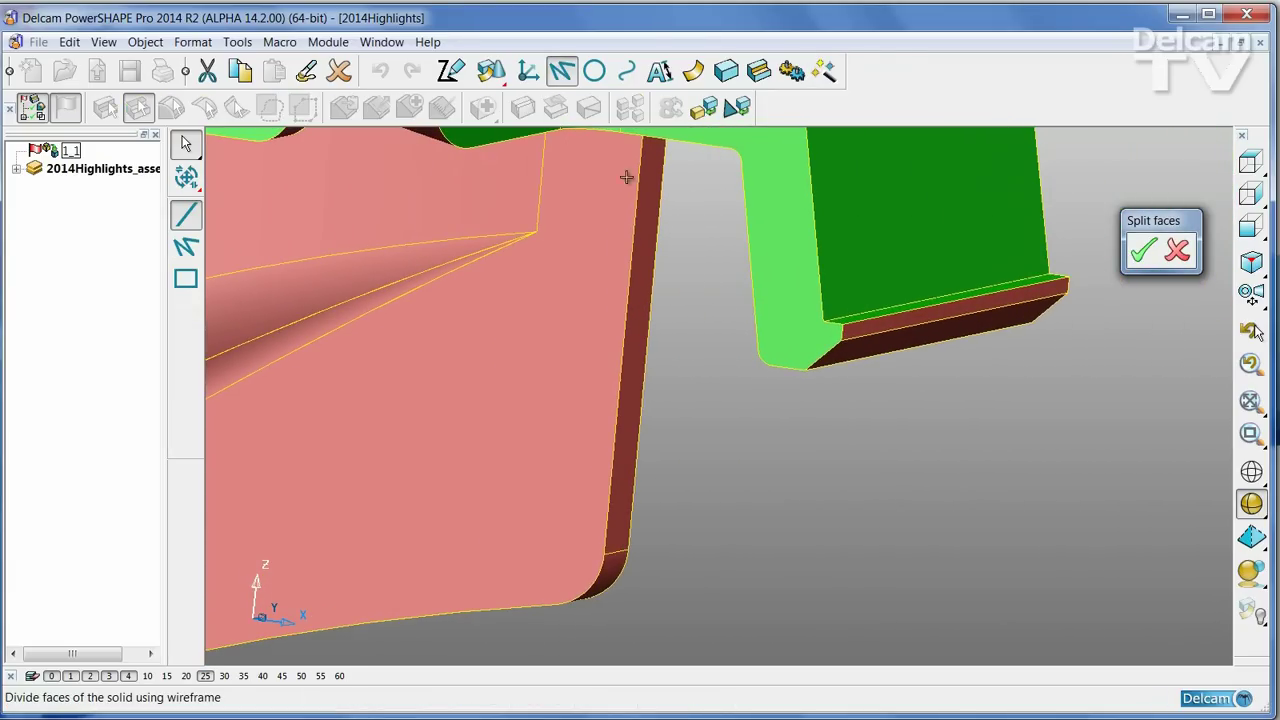
{"action": "left_click", "coordinate": [823, 320]}
{"action": "left_click", "coordinate": [745, 303]}
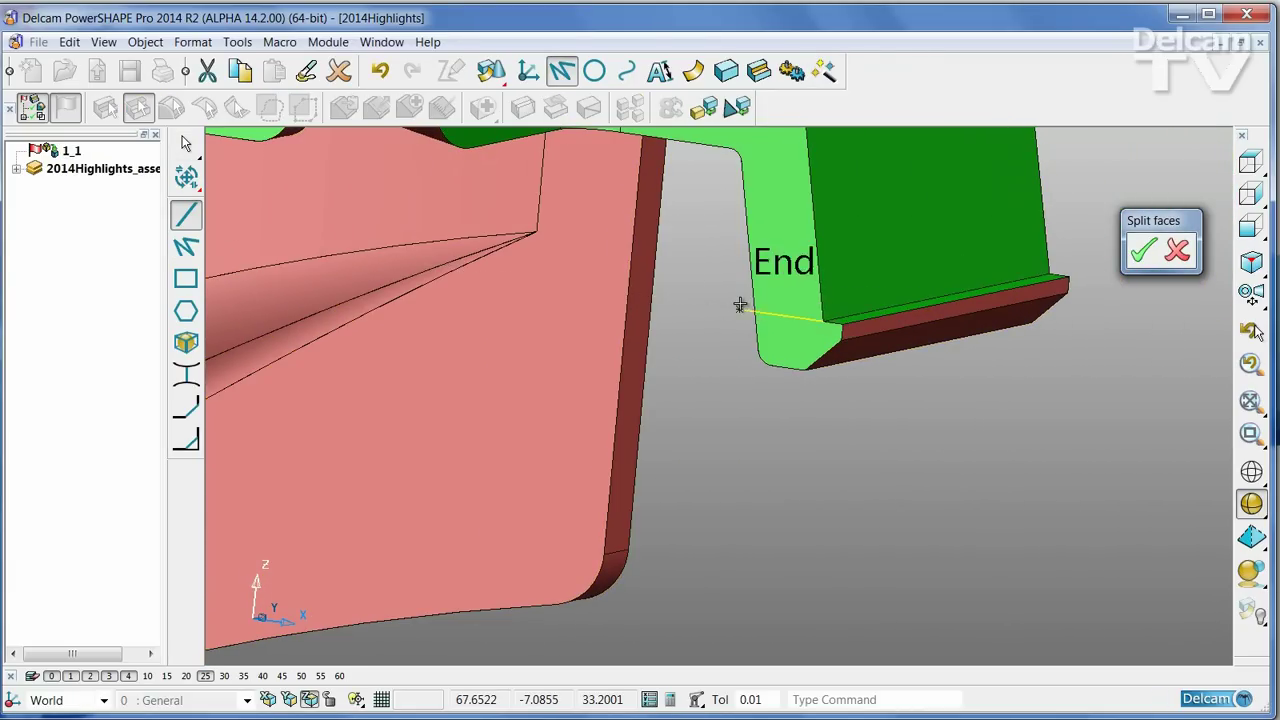
{"action": "middle_click_drag", "start_coordinate": [760, 399], "coordinate": [688, 435]}
{"action": "left_click", "coordinate": [705, 437]}
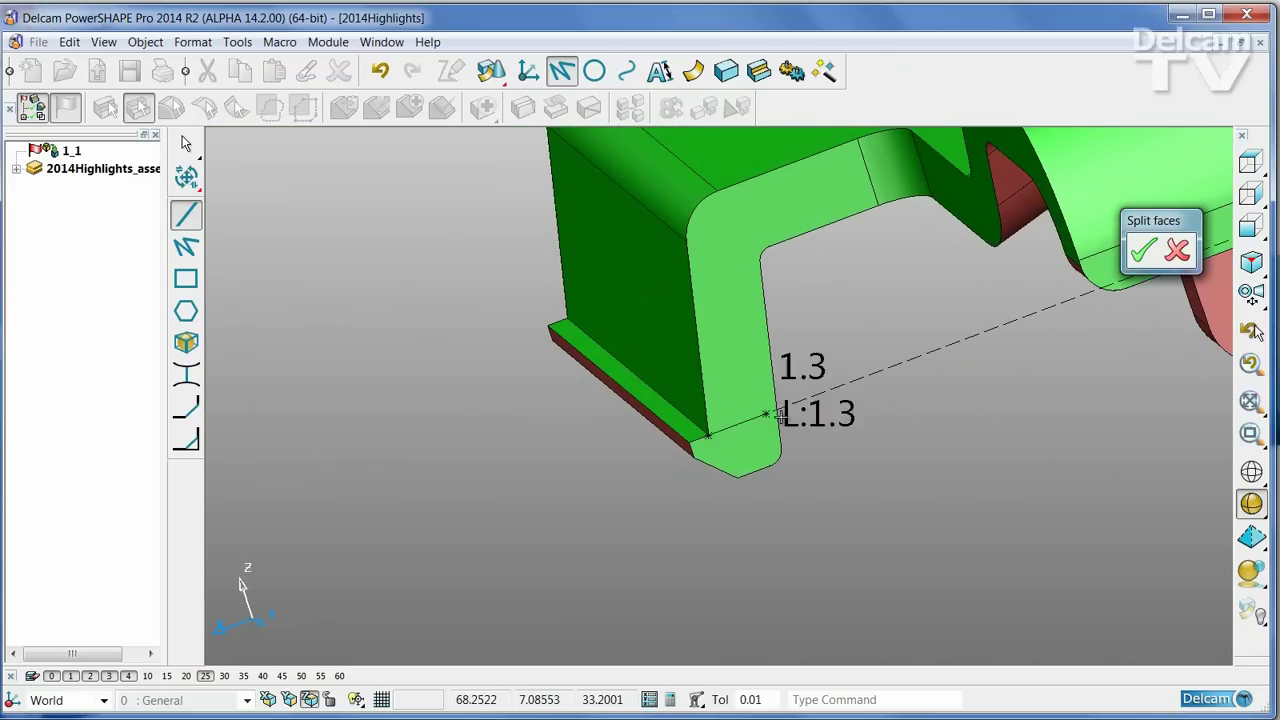
{"action": "left_click", "coordinate": [789, 407]}
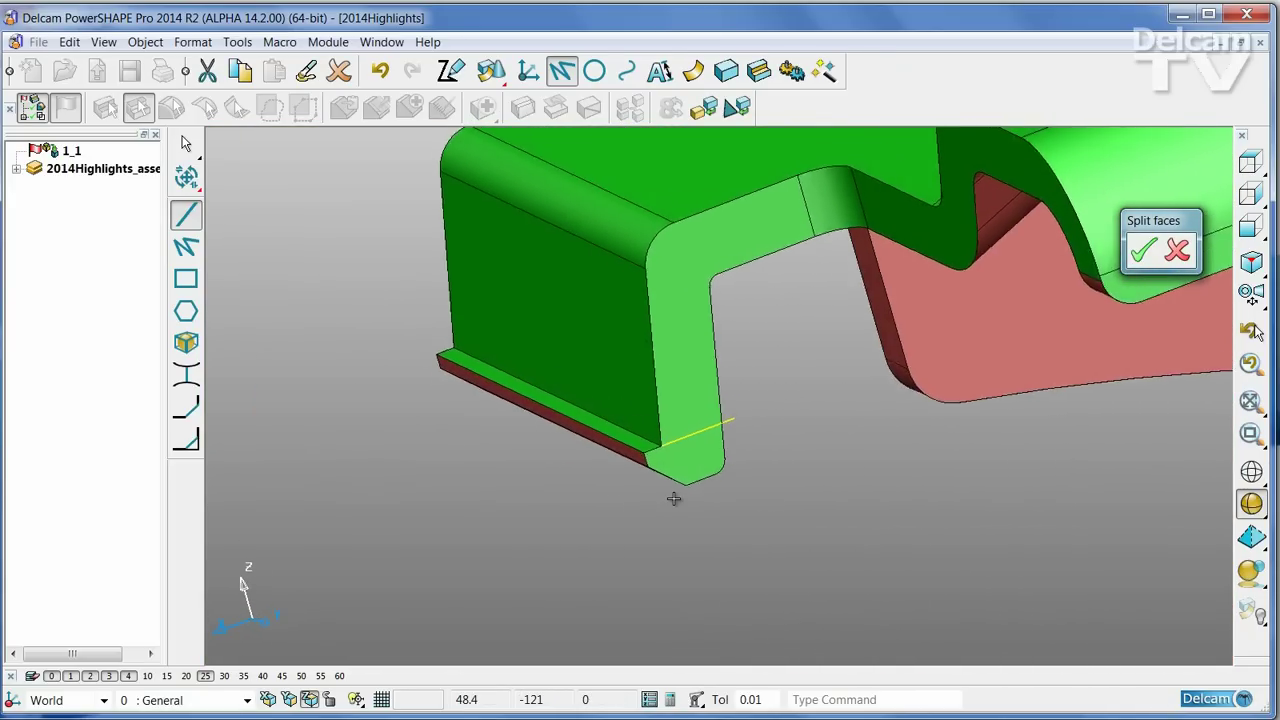
Divide the tab's end face nearest the second line using that line as the dividing wireframe.
{"action": "middle_click_drag", "start_coordinate": [674, 498], "coordinate": [692, 502]}
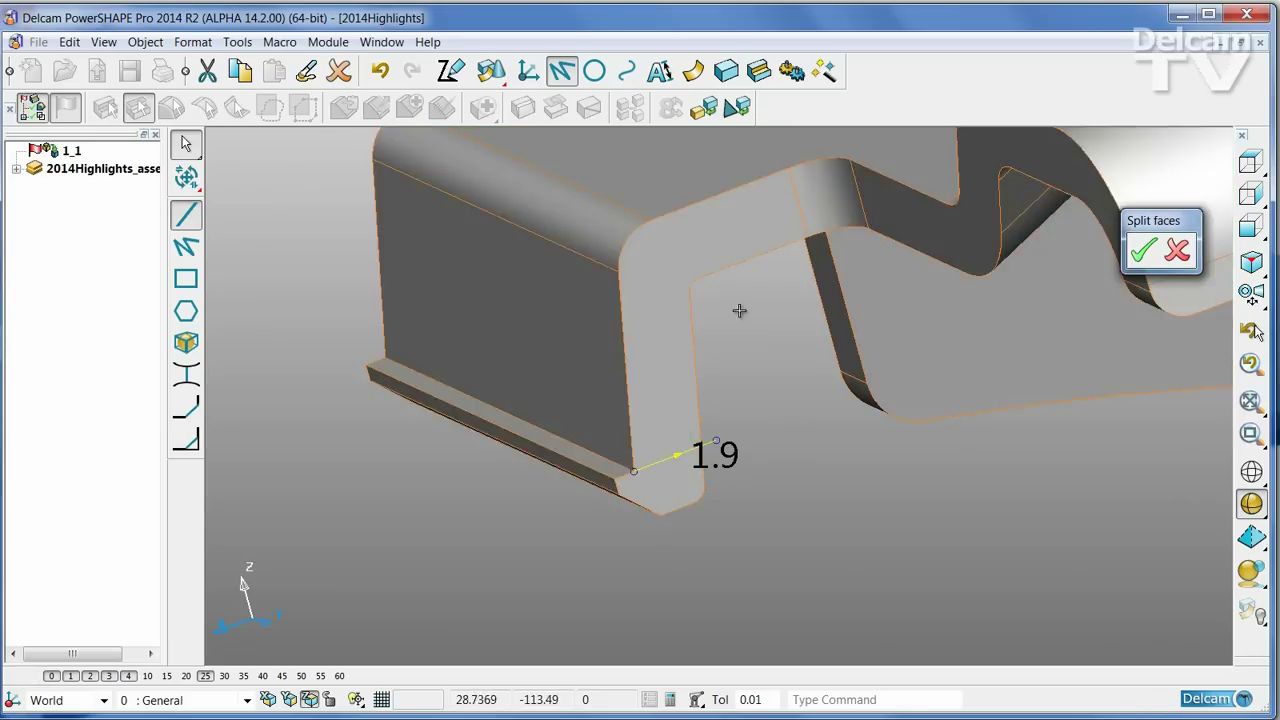
{"action": "left_click", "coordinate": [642, 253]}
{"action": "left_click", "coordinate": [649, 258]}
{"action": "middle_click_drag", "start_coordinate": [649, 258], "coordinate": [657, 294]}
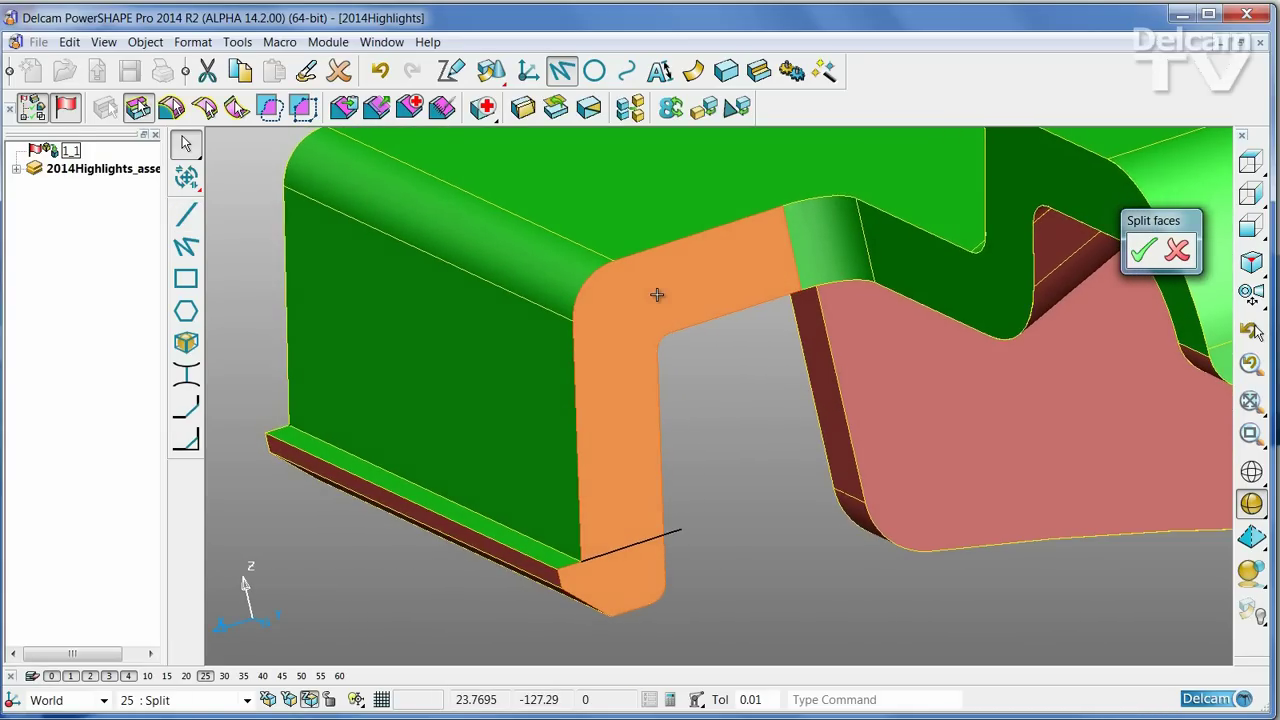
{"action": "left_click", "coordinate": [588, 107]}
{"action": "left_click", "coordinate": [664, 538]}
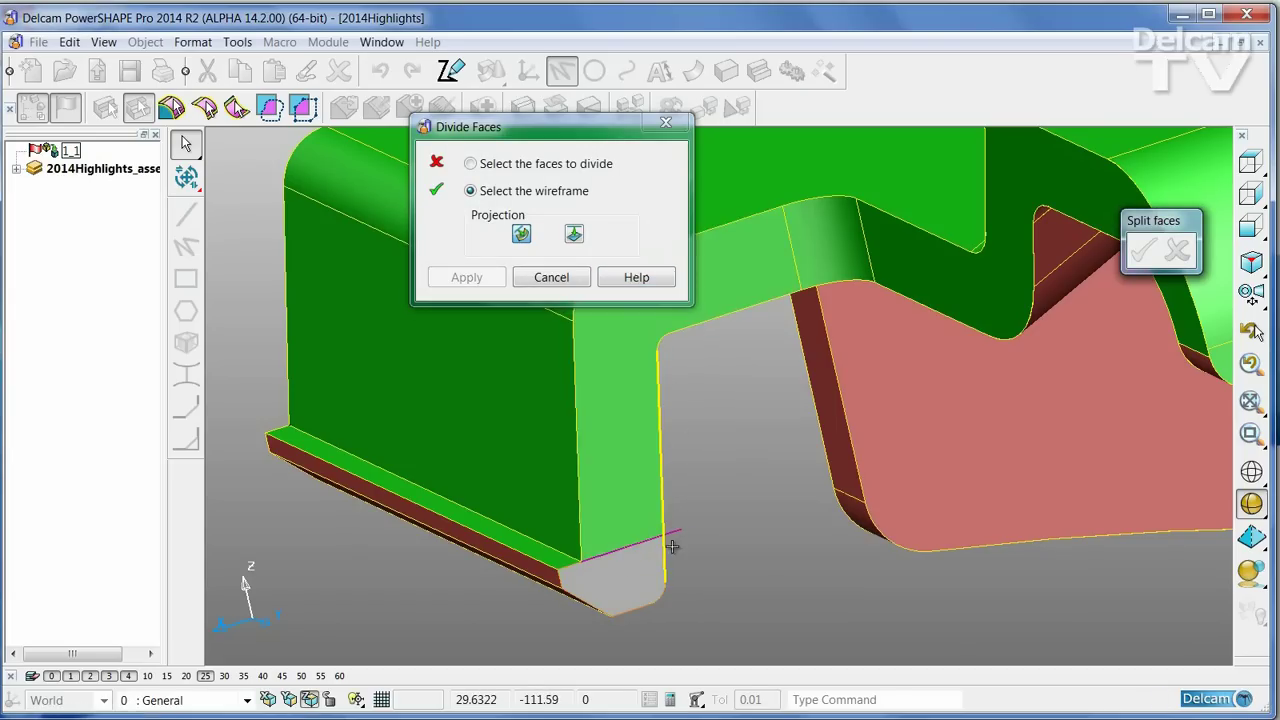
Divide the tab's opposite end face using the line drawn across it as the dividing wireframe.
{"action": "middle_click_drag", "start_coordinate": [757, 549], "coordinate": [737, 494]}
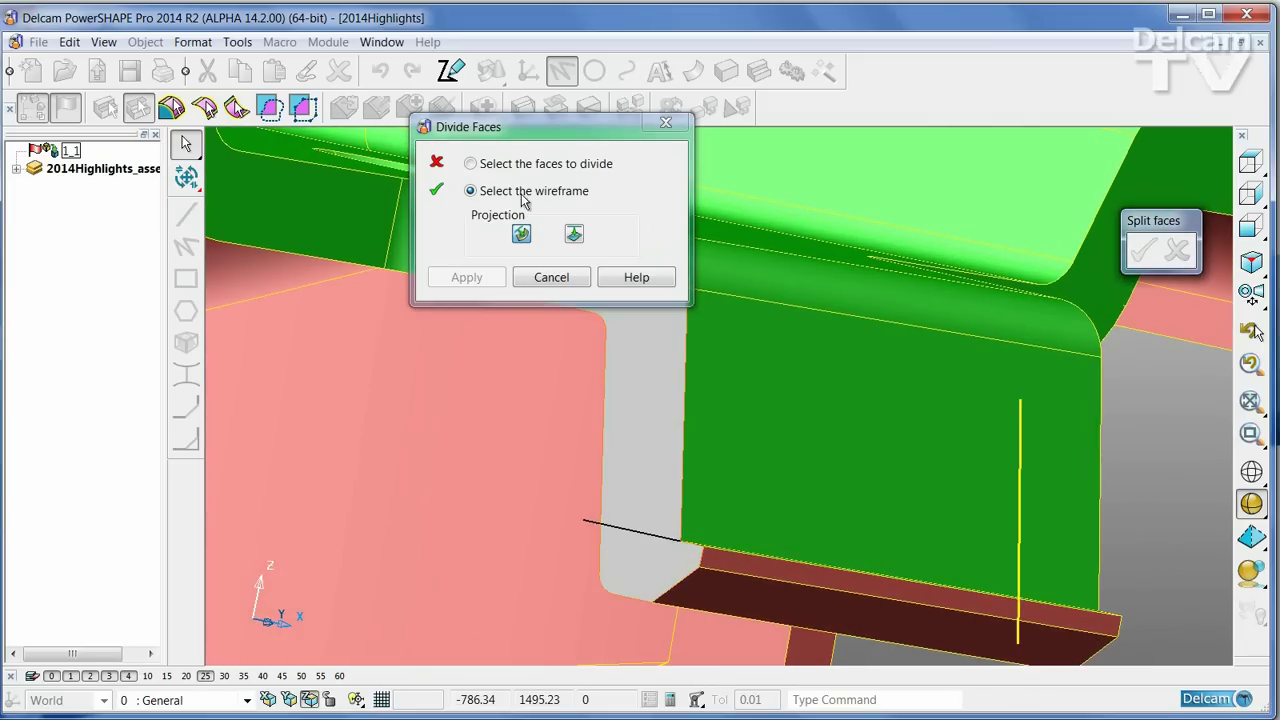
{"action": "left_click", "coordinate": [471, 164]}
{"action": "left_click", "coordinate": [625, 368]}
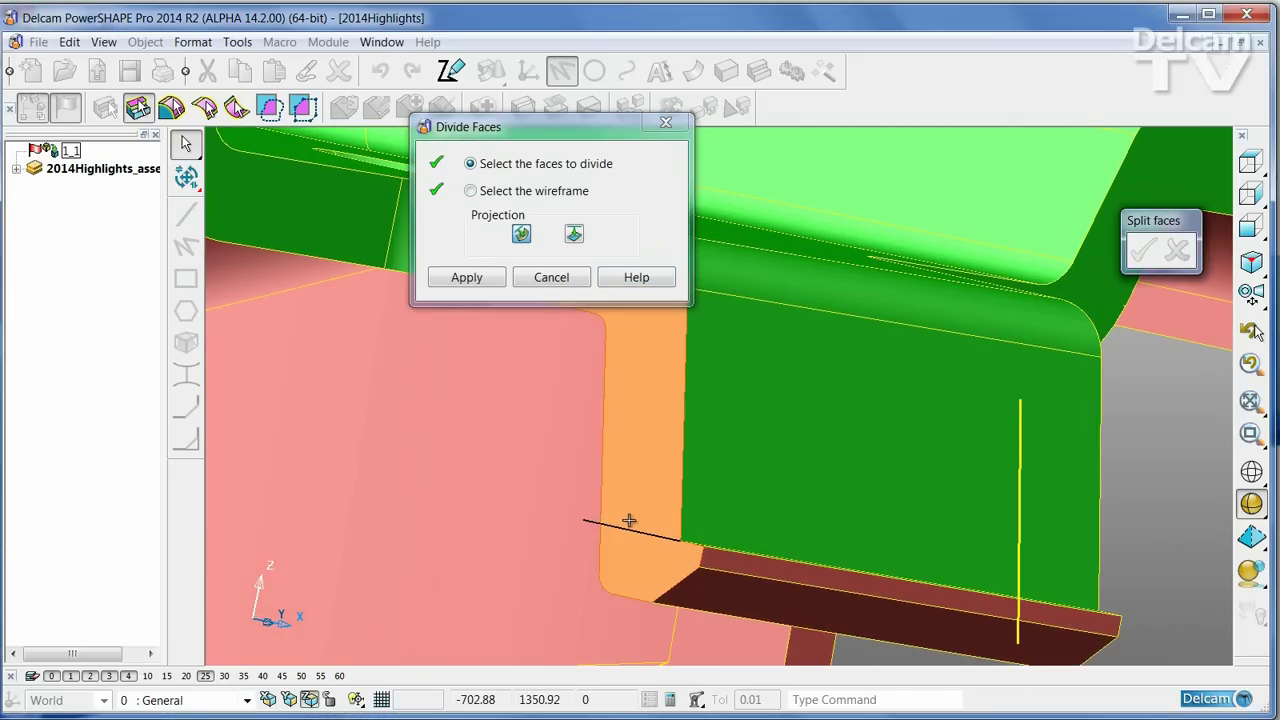
{"action": "left_click", "coordinate": [452, 277]}
{"action": "left_click", "coordinate": [477, 192]}
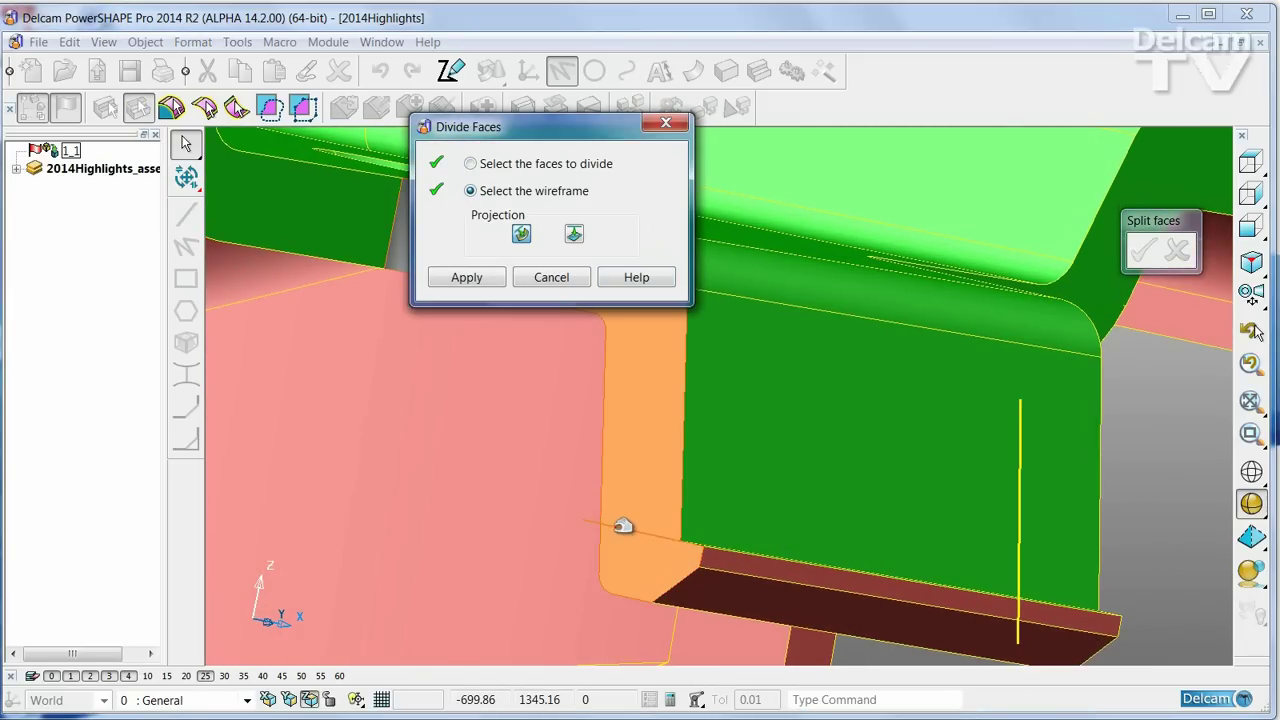
{"action": "left_click", "coordinate": [623, 526]}
{"action": "right_click", "coordinate": [627, 486]}
{"action": "scroll", "coordinate": [627, 486], "scroll_direction": "down", "scroll_amount": 3}
{"action": "left_click", "coordinate": [569, 277]}
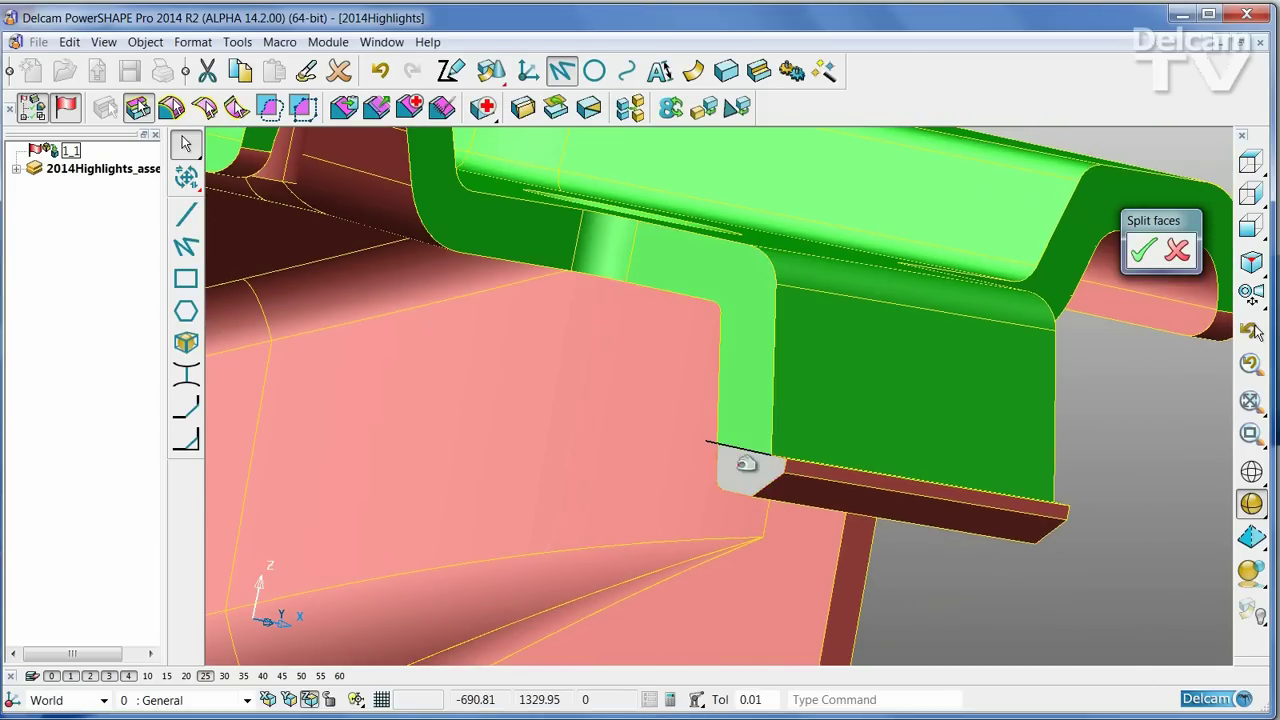
Draft the lower split portions of the tab's end faces at an angle of 359, using the narrow ledge face as the reference.
{"action": "middle_click_drag", "start_coordinate": [737, 320], "coordinate": [706, 280]}
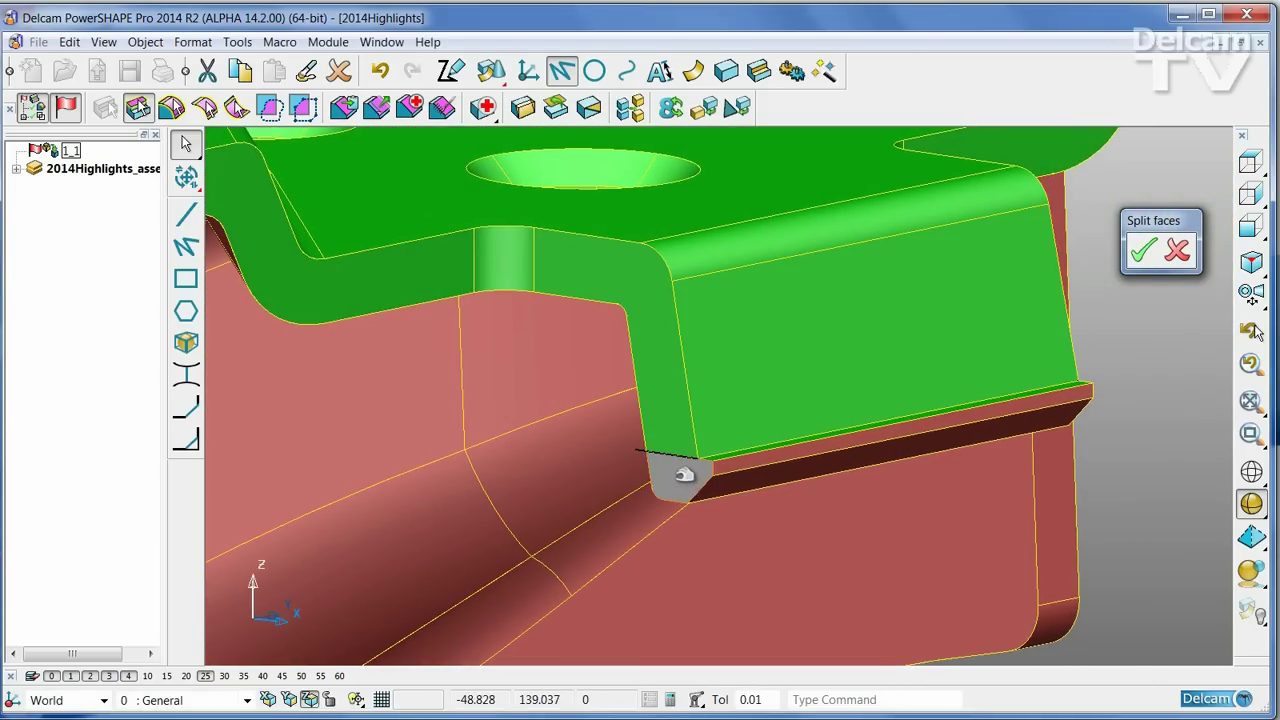
{"action": "left_click", "coordinate": [674, 480]}
{"action": "middle_click_drag", "start_coordinate": [674, 480], "coordinate": [943, 466]}
{"action": "middle_click_drag", "start_coordinate": [966, 538], "coordinate": [663, 166]}
{"action": "left_click_drag", "start_coordinate": [663, 167], "coordinate": [648, 138]}
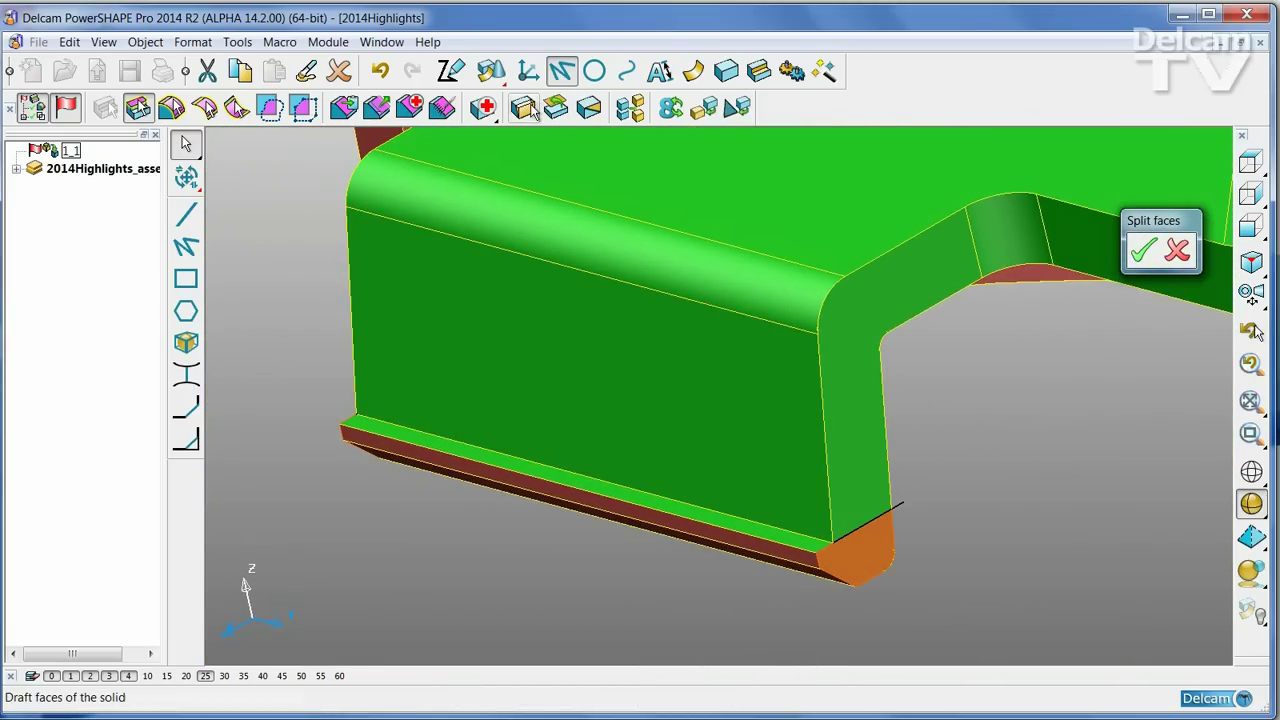
{"action": "left_click", "coordinate": [523, 108]}
{"action": "scroll", "coordinate": [655, 560], "scroll_direction": "up", "scroll_amount": 5}
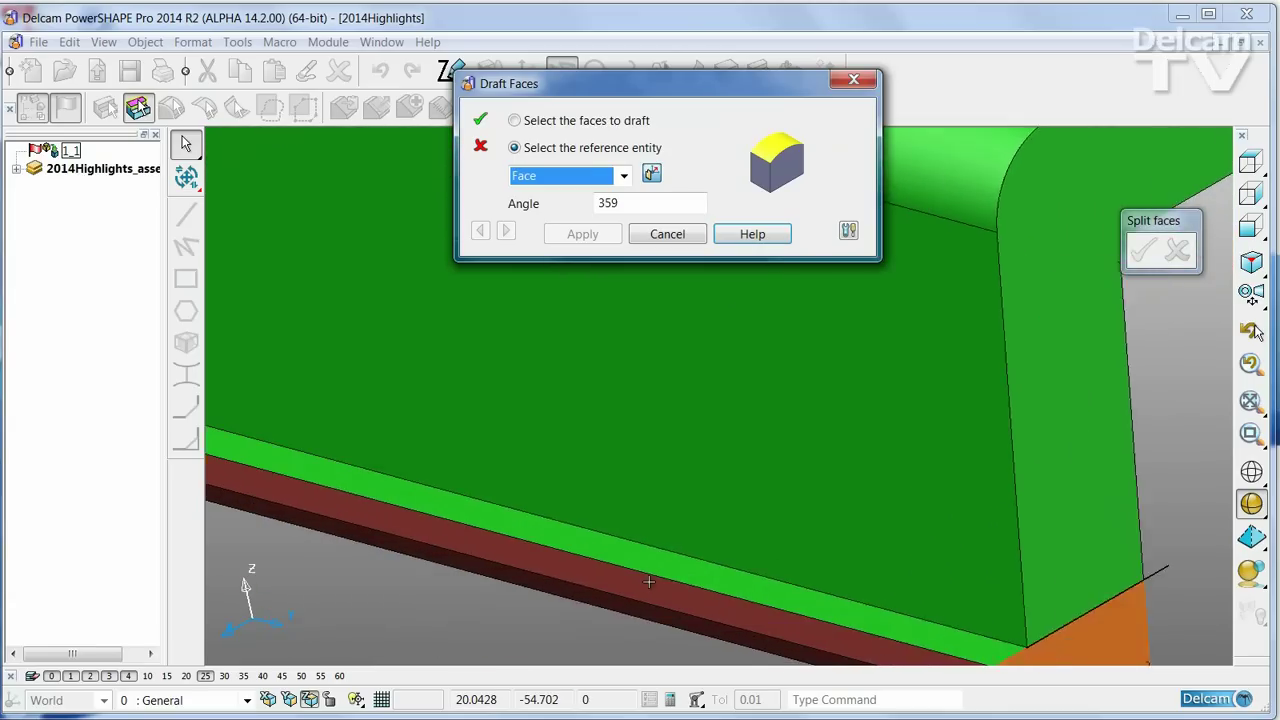
{"action": "left_click", "coordinate": [718, 518]}
{"action": "left_click", "coordinate": [720, 518]}
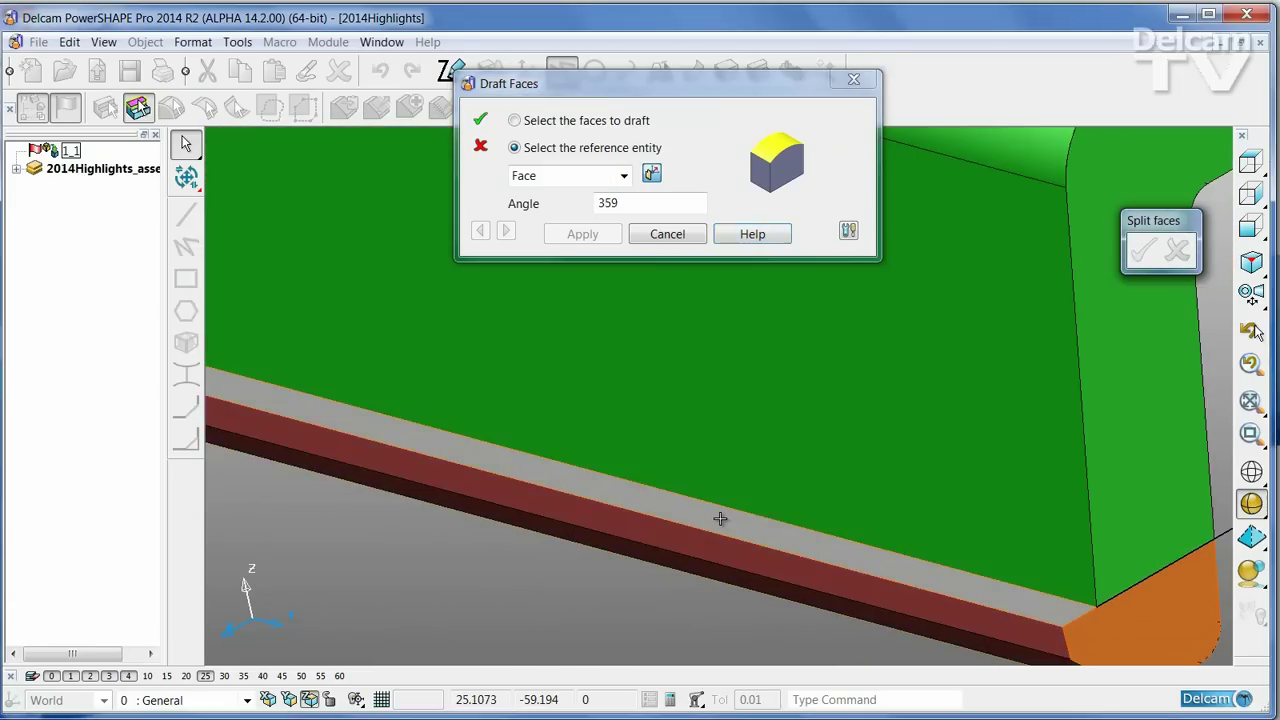
{"action": "scroll", "coordinate": [681, 534], "scroll_direction": "down", "scroll_amount": 4}
{"action": "middle_click_drag", "start_coordinate": [681, 536], "coordinate": [600, 546], "text": "shift"}
{"action": "left_click", "coordinate": [605, 240]}
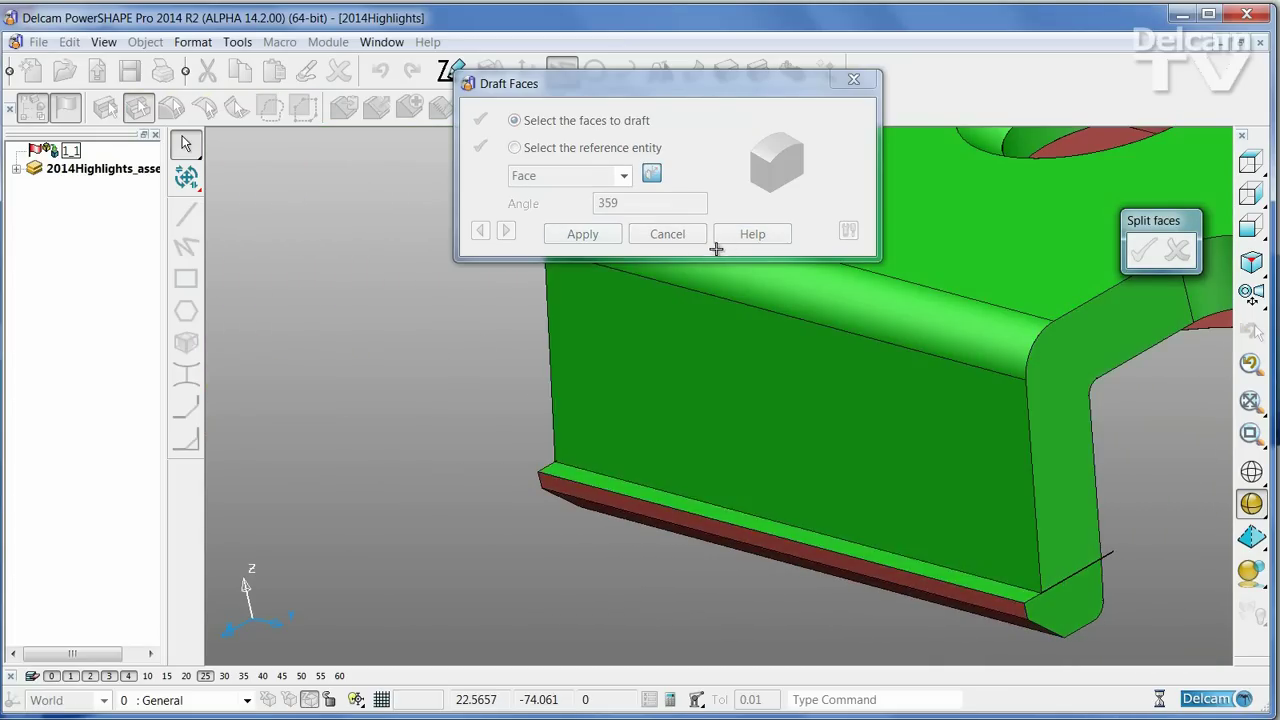
{"action": "left_click", "coordinate": [667, 234]}
Accept the split face changes and return to the solid core/cavity separation wizard.
{"action": "middle_click_drag", "start_coordinate": [650, 350], "coordinate": [588, 498]}
{"action": "scroll", "coordinate": [590, 499], "scroll_direction": "down", "scroll_amount": 4}
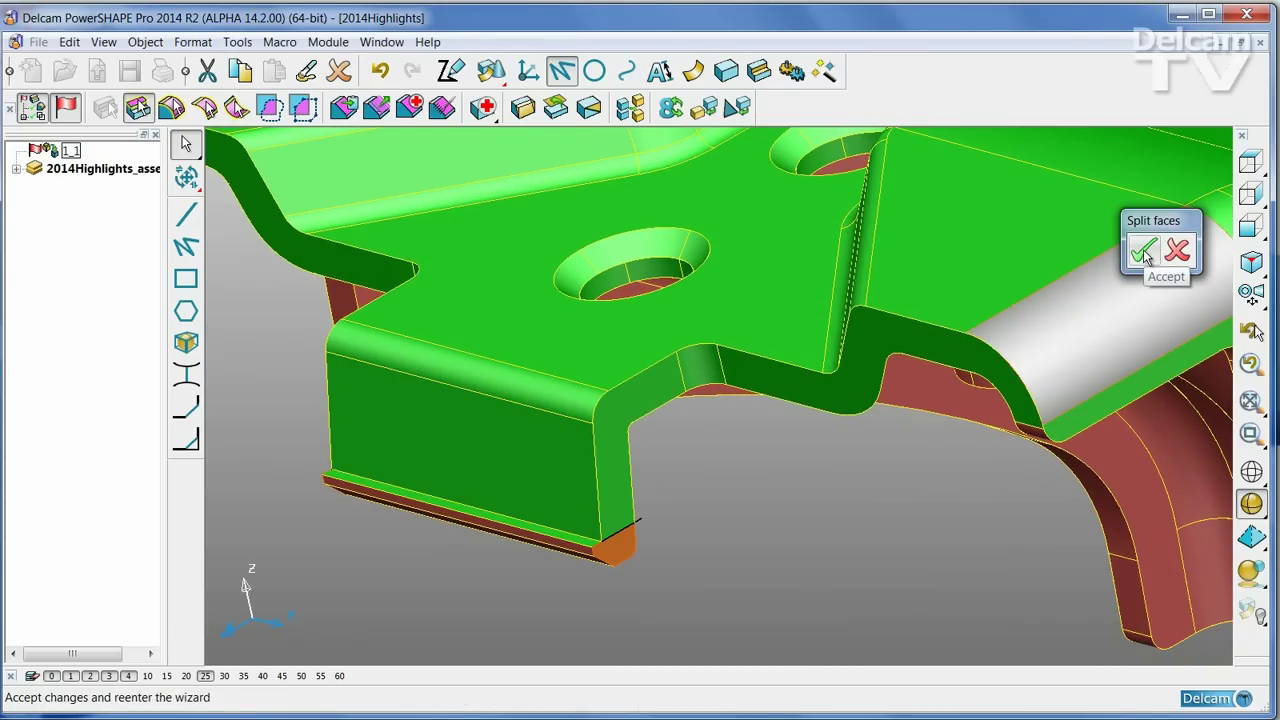
{"action": "left_click", "coordinate": [1146, 256]}
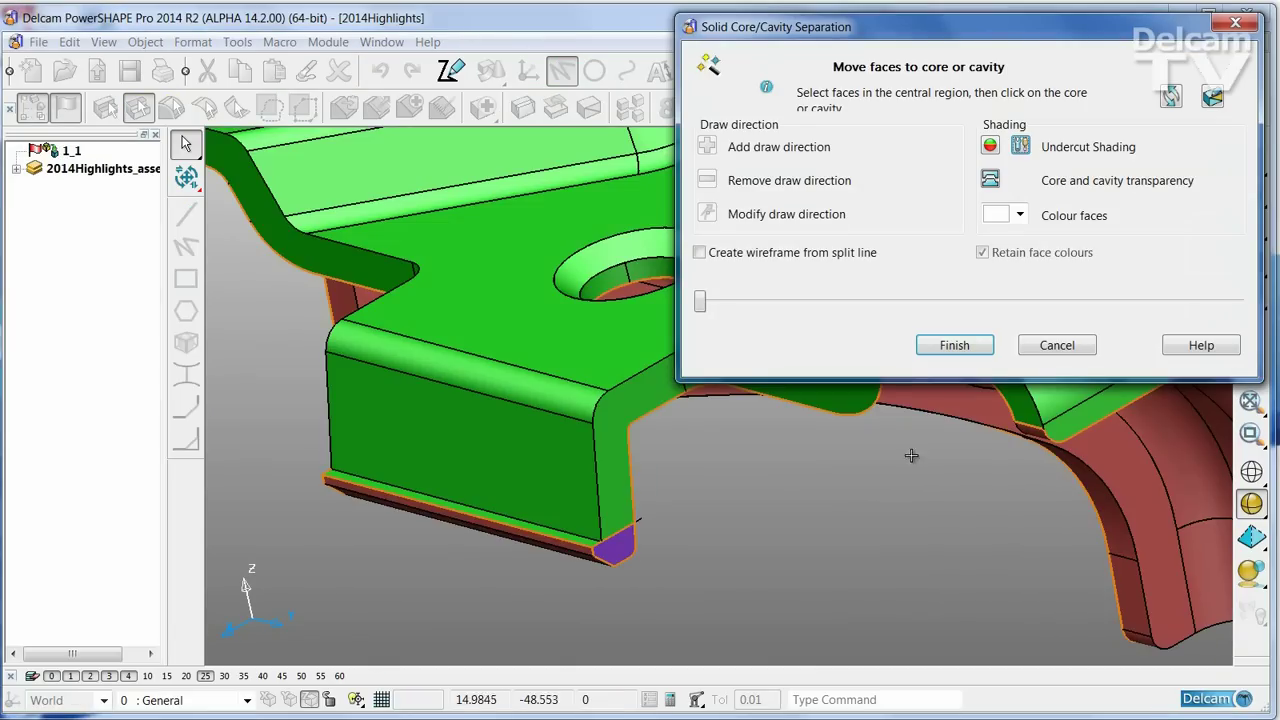
Slide the pieces apart, reassign the two small split tab faces from the central region, and finish the separation with the pieces closed.
{"action": "left_click_drag", "start_coordinate": [704, 303], "coordinate": [856, 309]}
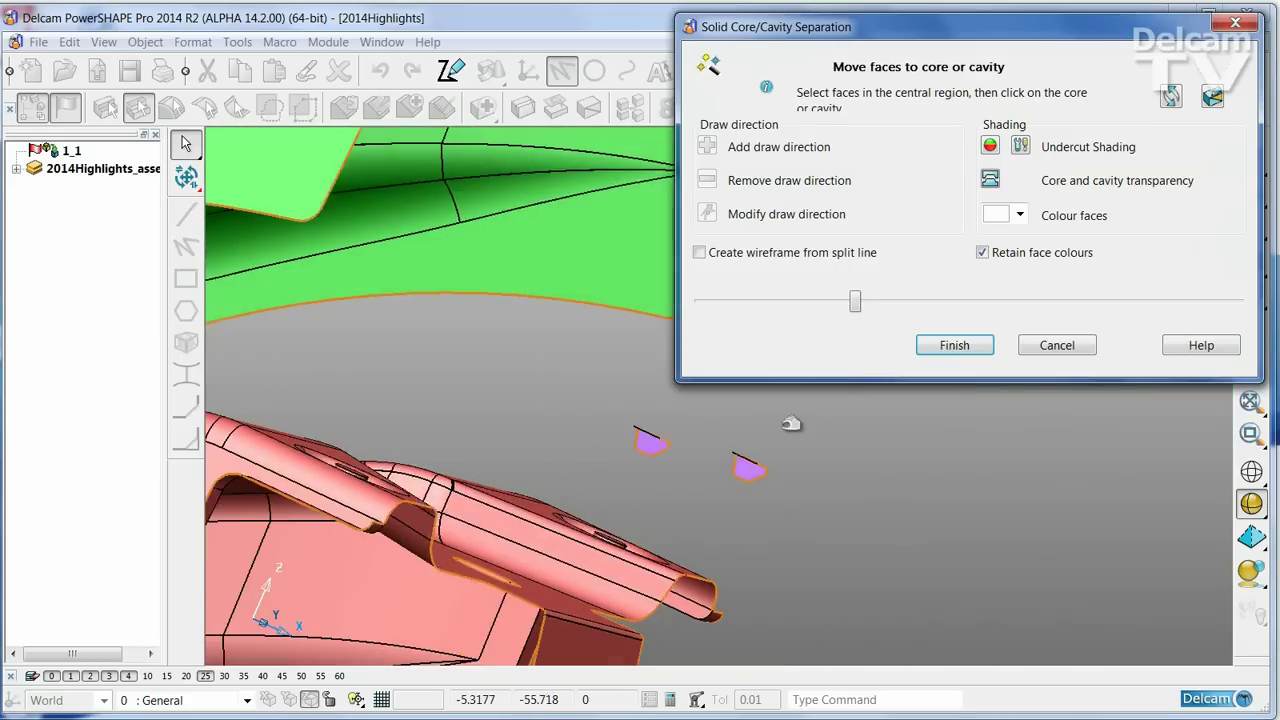
{"action": "middle_click_drag", "start_coordinate": [792, 424], "coordinate": [810, 424]}
{"action": "left_click_drag", "start_coordinate": [621, 412], "coordinate": [818, 505]}
{"action": "middle_click_drag", "start_coordinate": [818, 505], "coordinate": [847, 455]}
{"action": "middle_click_drag", "start_coordinate": [985, 488], "coordinate": [897, 299]}
{"action": "left_click_drag", "start_coordinate": [862, 308], "coordinate": [702, 301]}
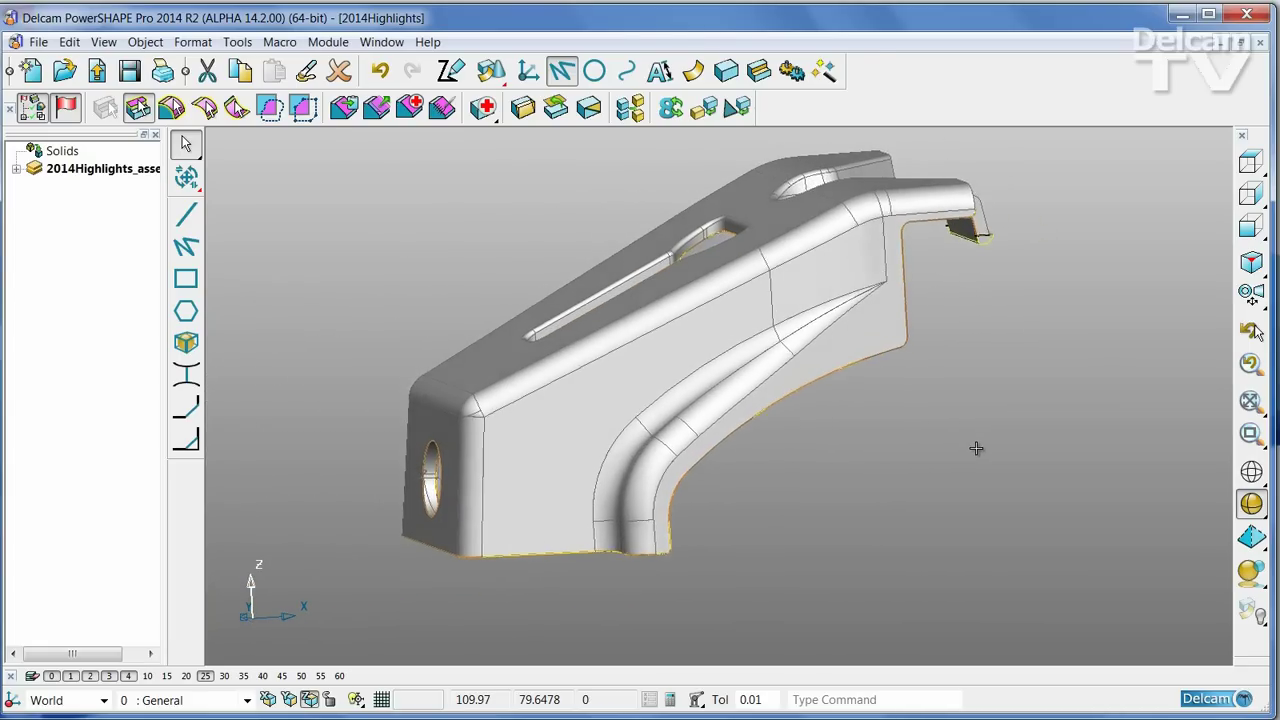
Delete the core and cavity solids and the remaining side core piece at the front hole.
{"action": "left_click", "coordinate": [749, 181]}
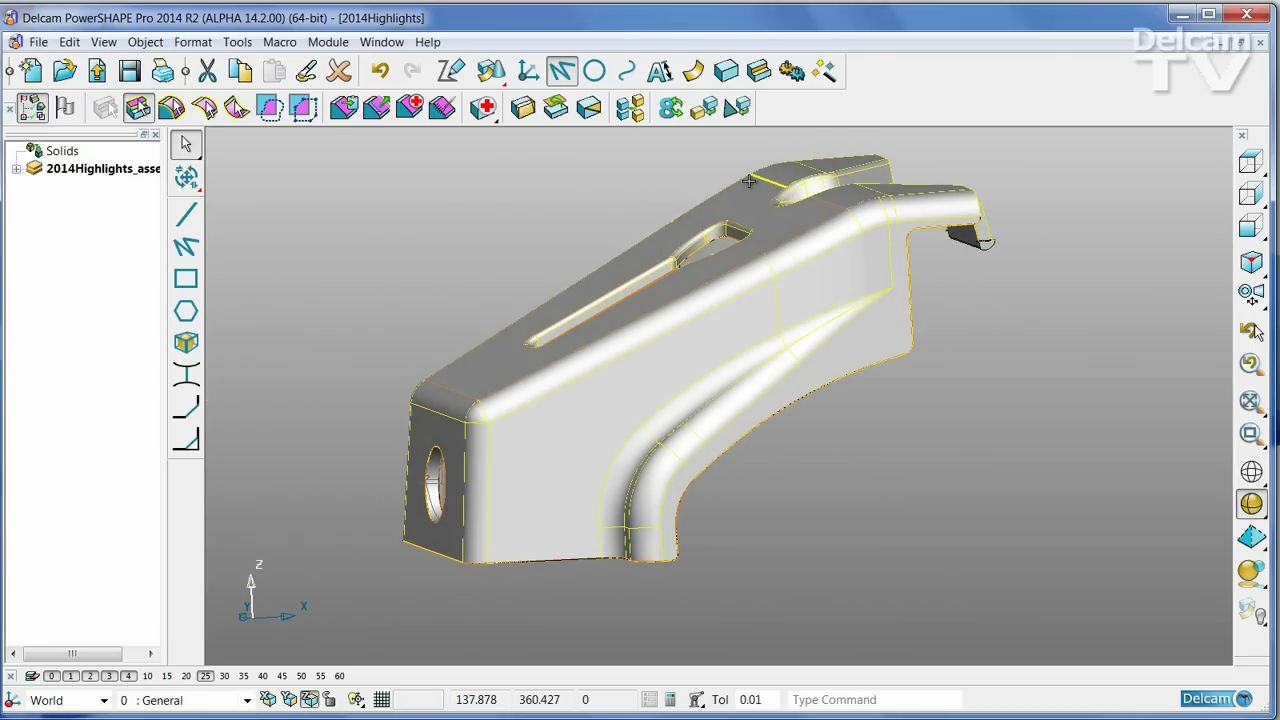
{"action": "left_click", "coordinate": [577, 432]}
{"action": "key", "text": "Delete"}
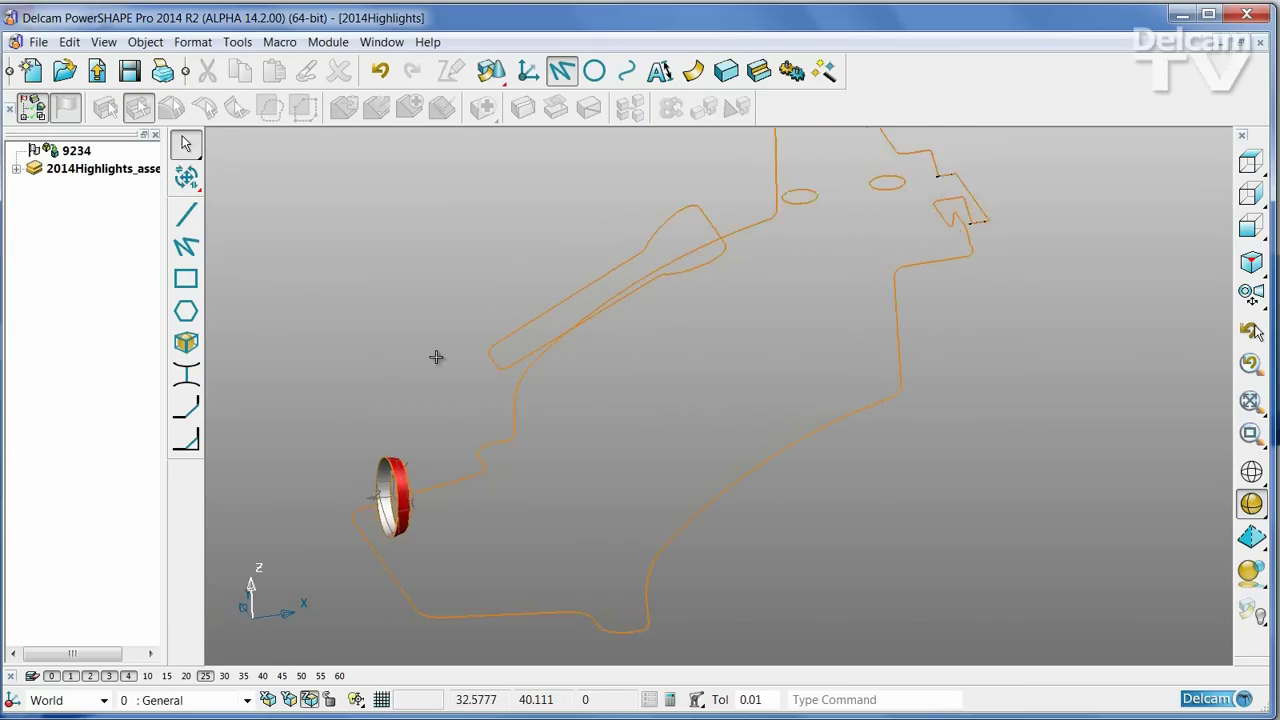
{"action": "scroll", "coordinate": [420, 531], "scroll_direction": "up", "scroll_amount": 5}
{"action": "scroll", "coordinate": [433, 507], "scroll_direction": "up", "scroll_amount": 2}
{"action": "left_click", "coordinate": [482, 479]}
{"action": "key", "text": "Delete"}
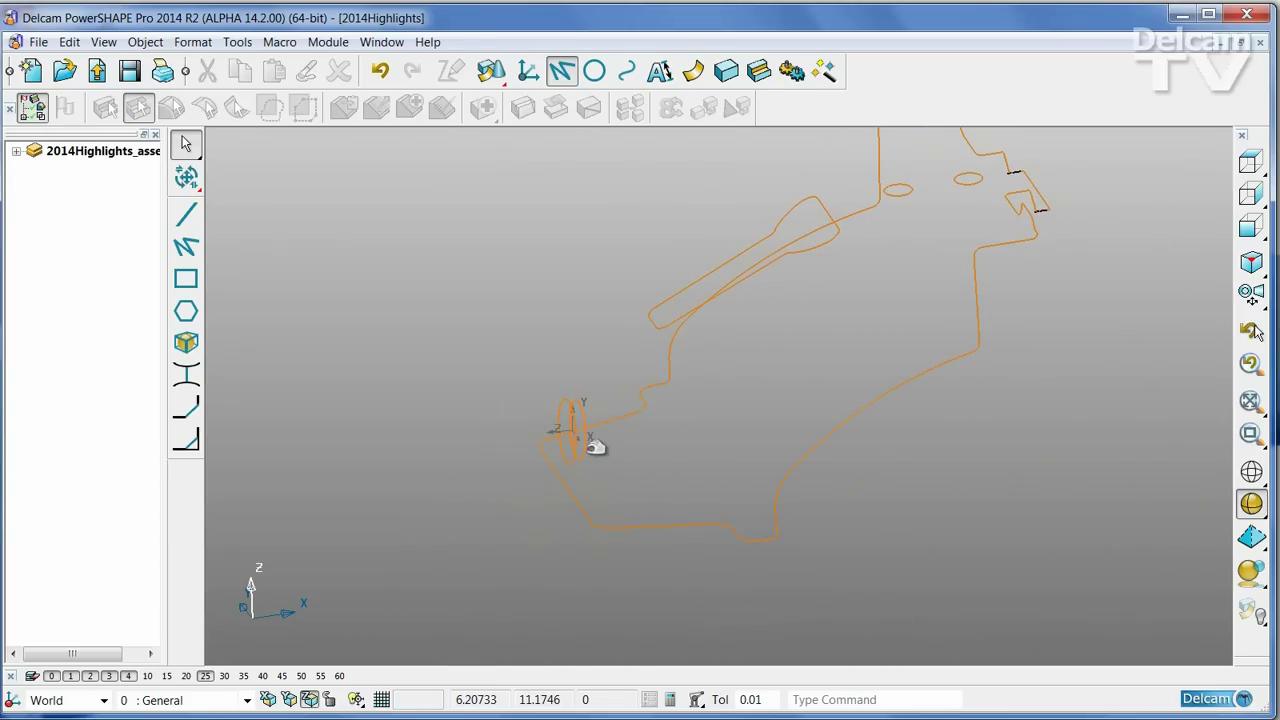
Examine the split-line wireframe by selecting the front hole curve, the slot curve, the outer outline and an upper hole curve.
{"action": "left_click", "coordinate": [593, 446]}
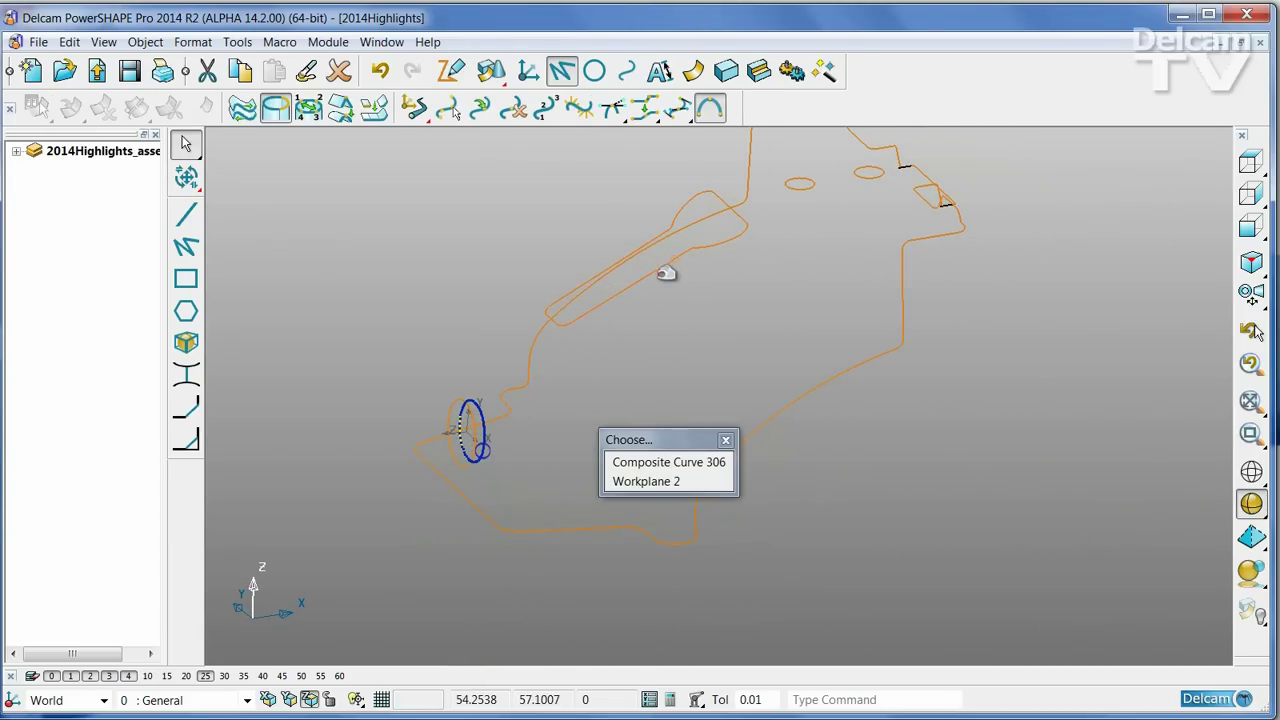
{"action": "left_click", "coordinate": [666, 273]}
{"action": "left_click", "coordinate": [886, 288]}
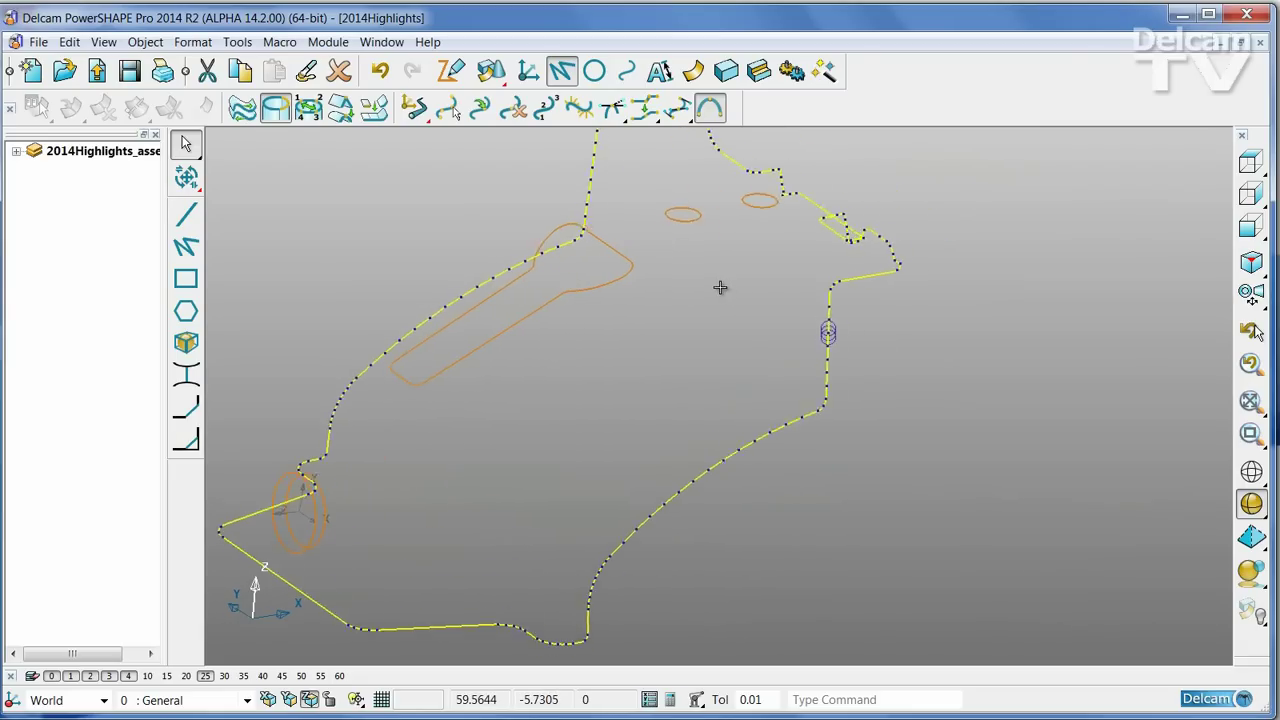
{"action": "left_click", "coordinate": [716, 214]}
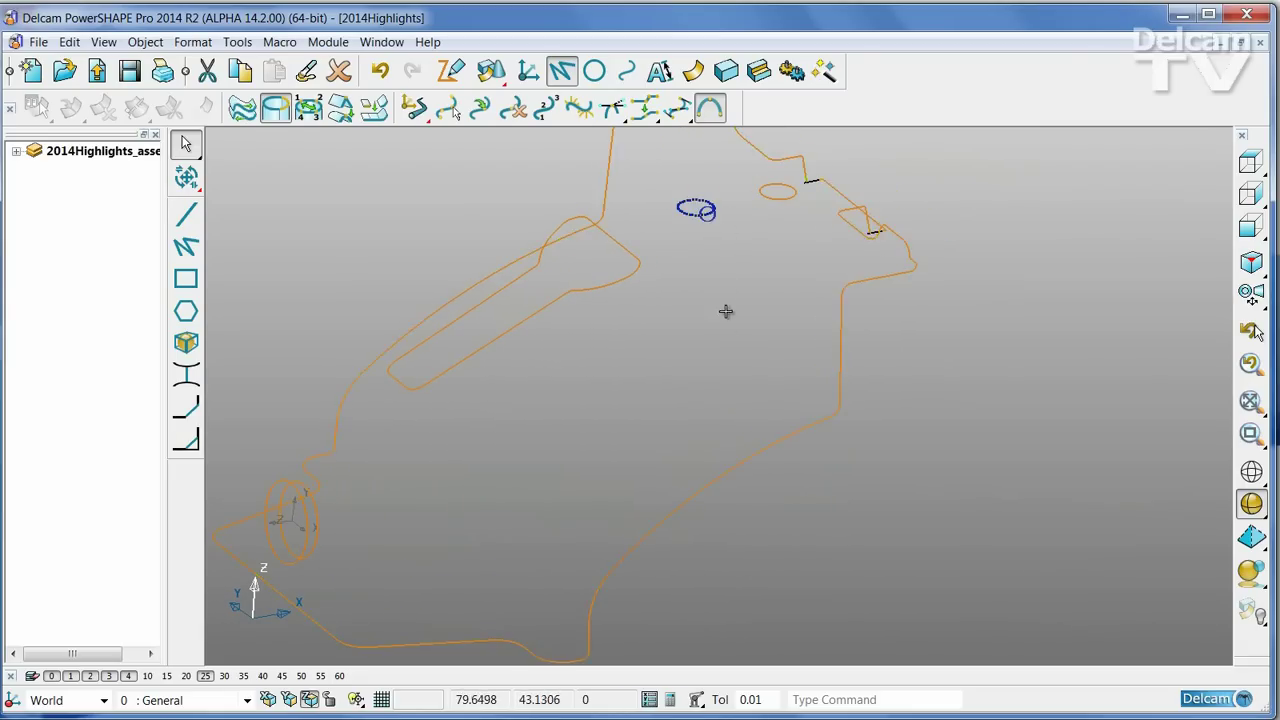
{"action": "scroll", "coordinate": [963, 441], "scroll_direction": "down", "scroll_amount": 1}
{"action": "left_click", "coordinate": [1048, 535]}
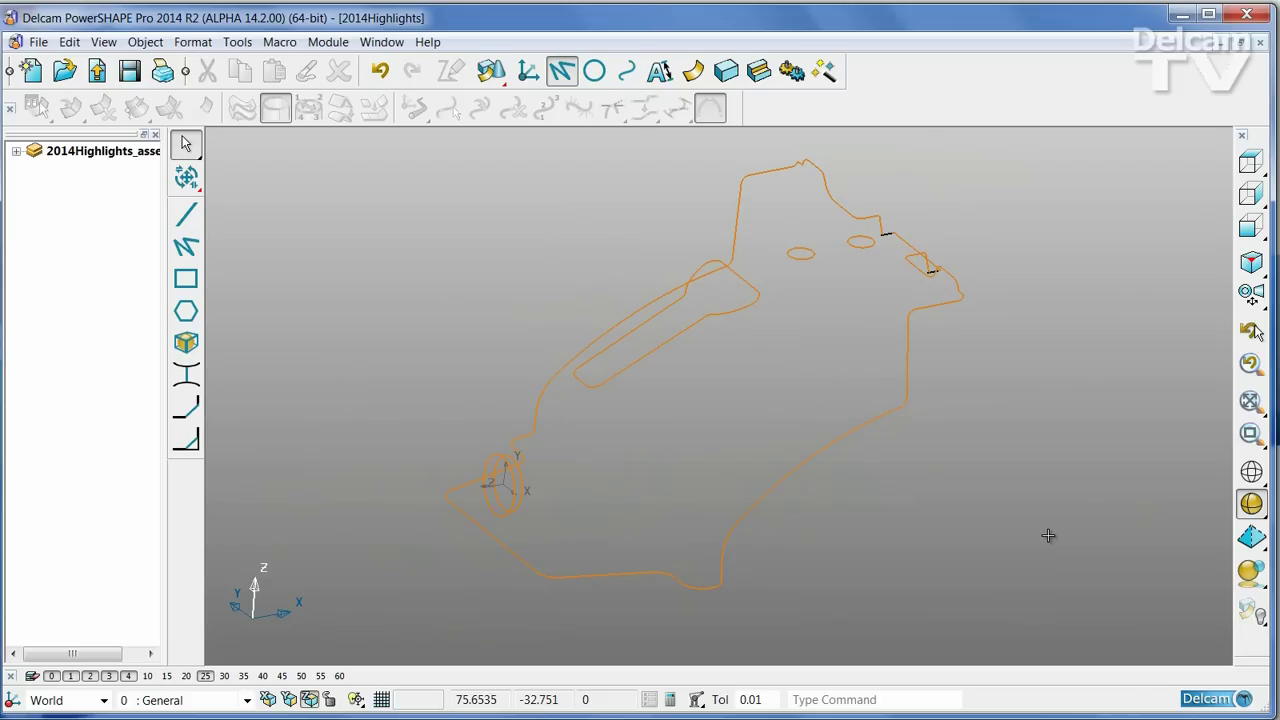